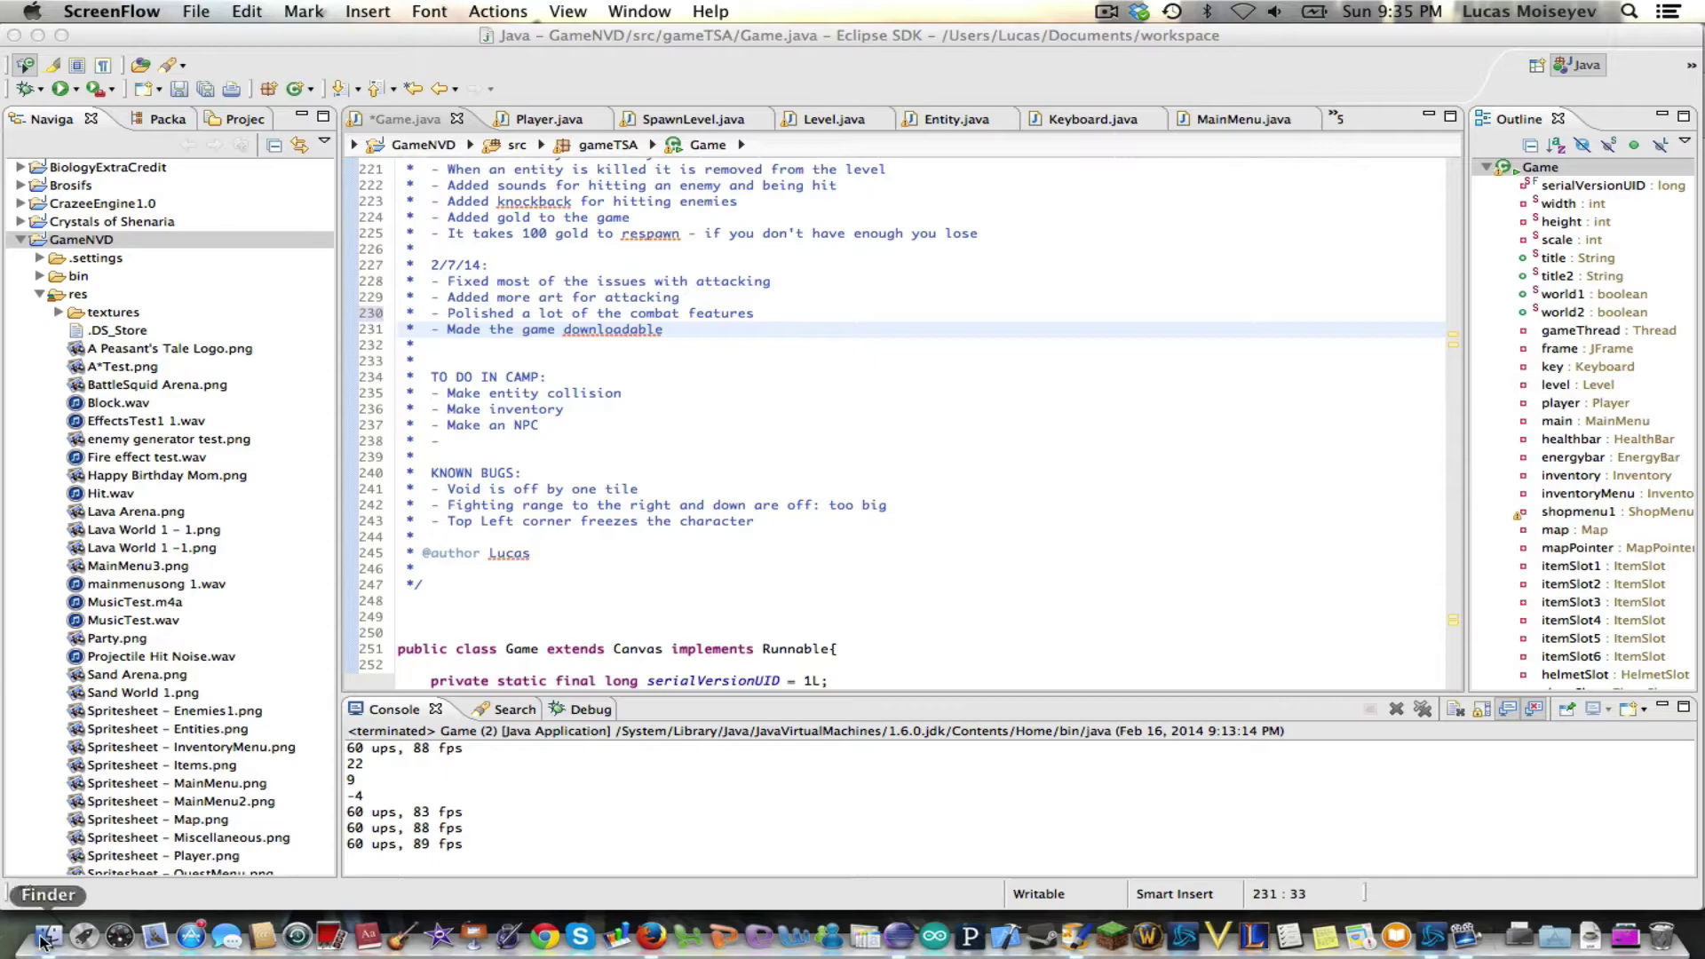
Step: Briefly open Launchpad, show the Dropbox folder in Finder, and launch APeasant'sTalePAv1.jar
{"action": "left_click", "coordinate": [82, 937]}
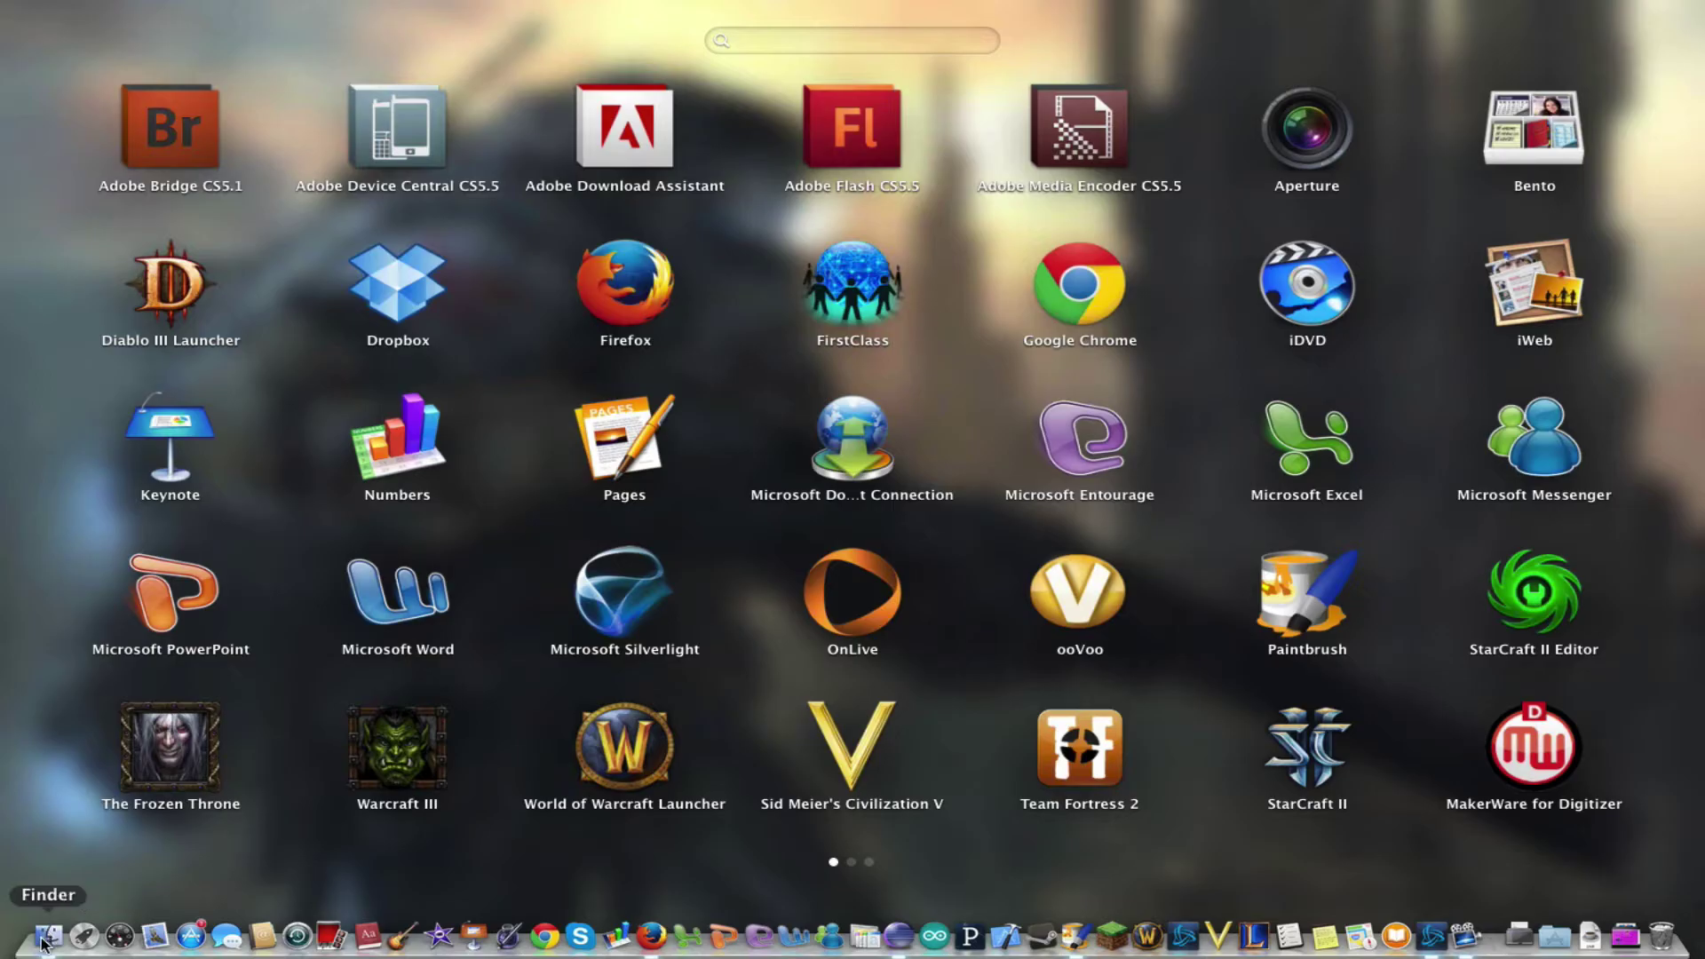
{"action": "left_click", "coordinate": [46, 939]}
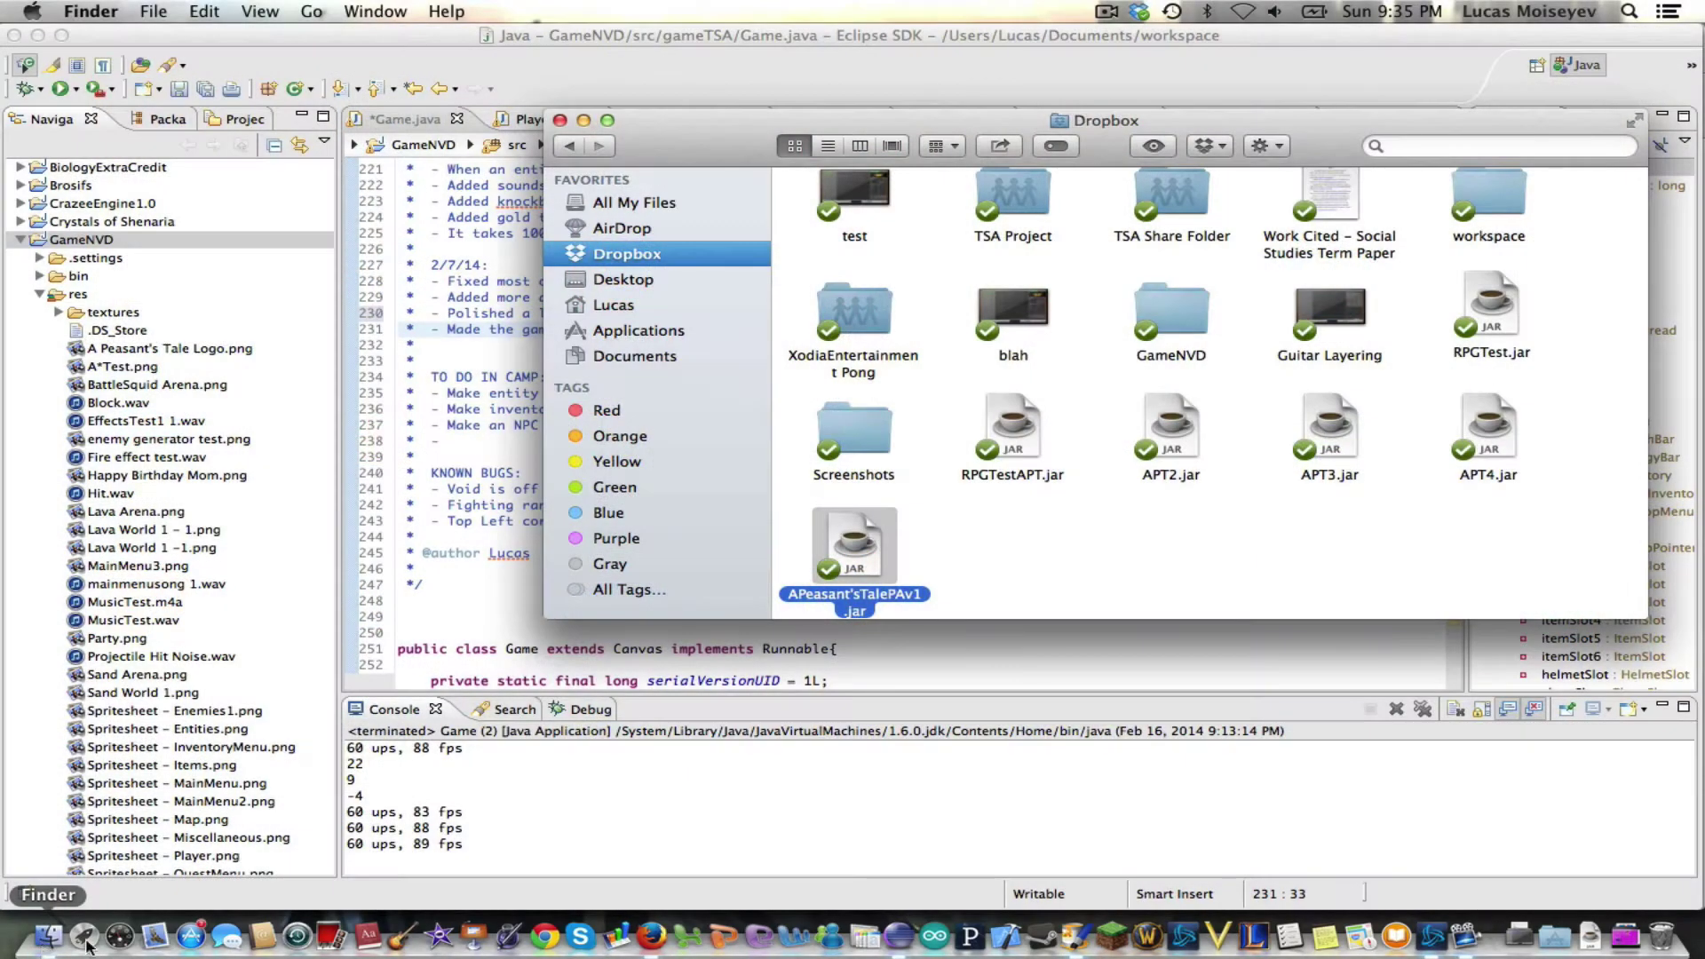
{"action": "double_click", "coordinate": [864, 544]}
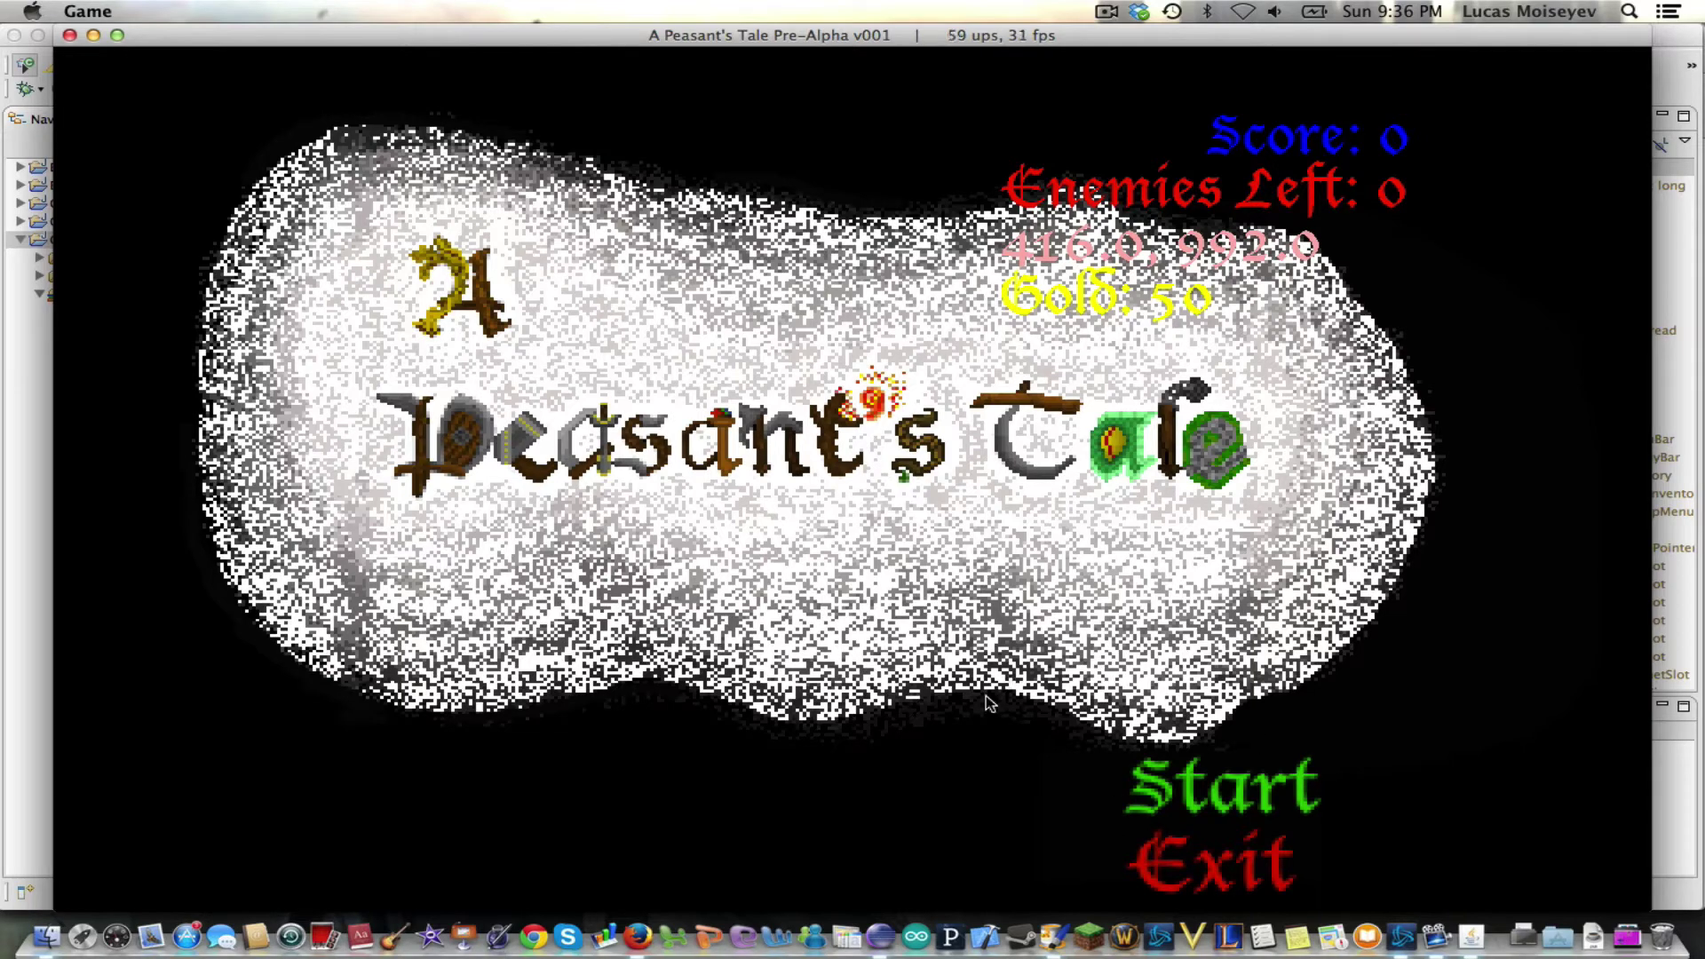
Step: Start the game and walk the peasant right, left, then upward
{"action": "key", "text": "Return"}
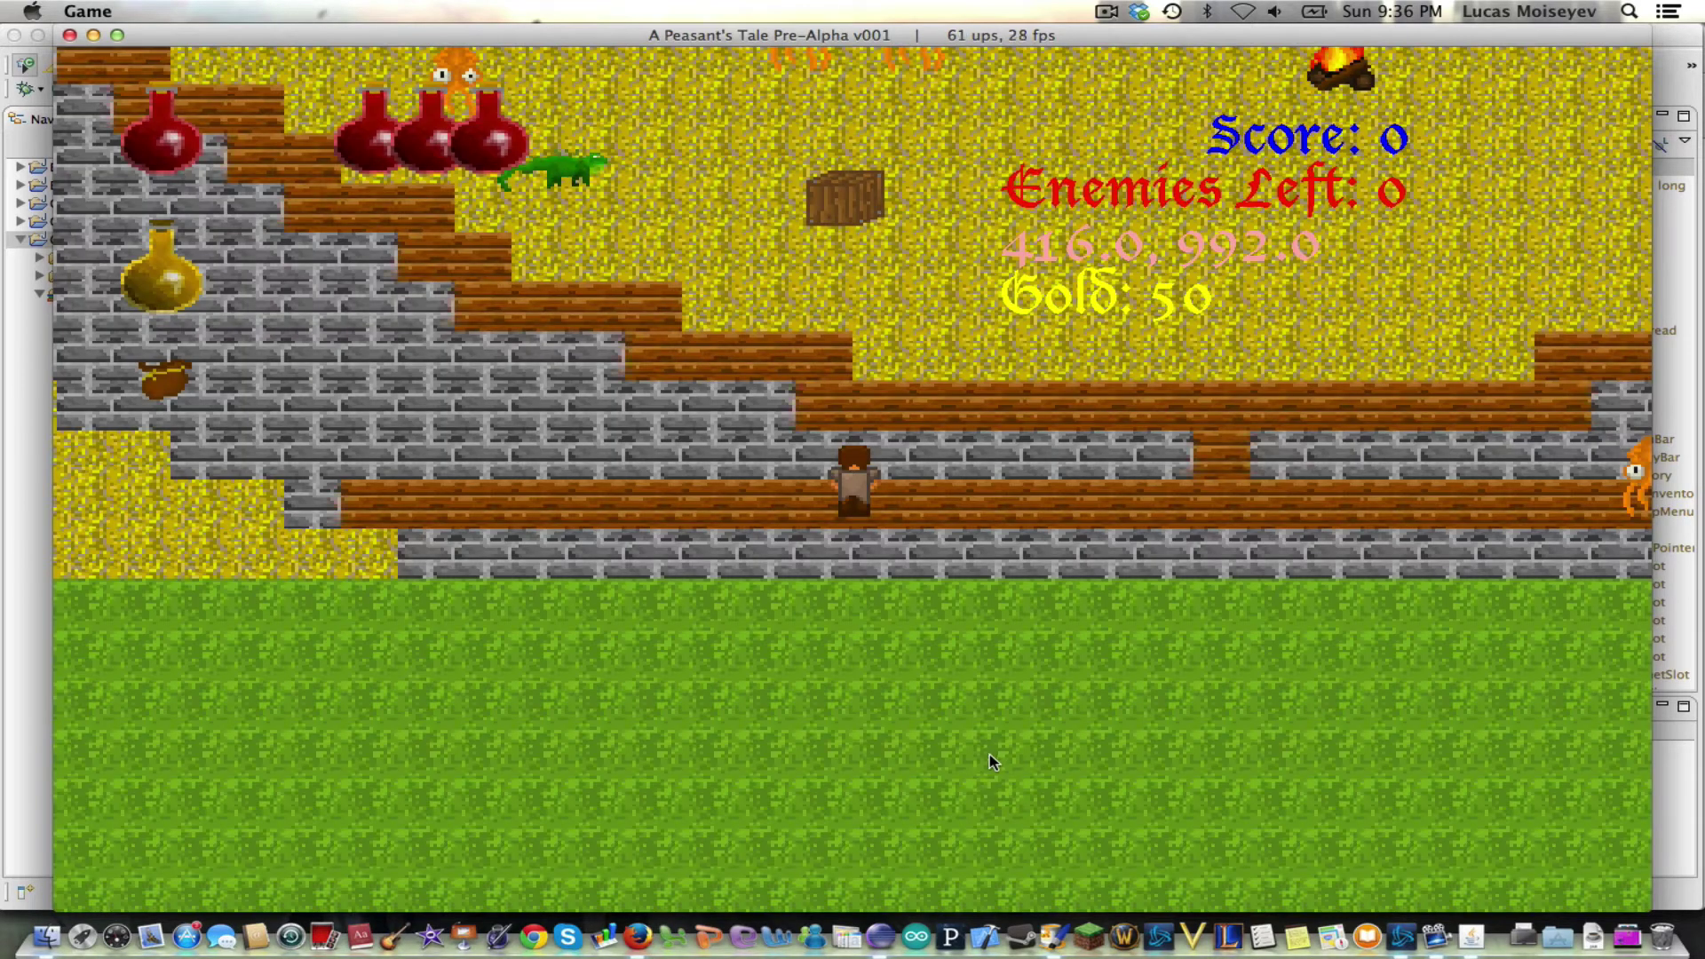
{"action": "key", "text": "Right"}
{"action": "key", "text": "Left"}
{"action": "key", "text": "Right"}
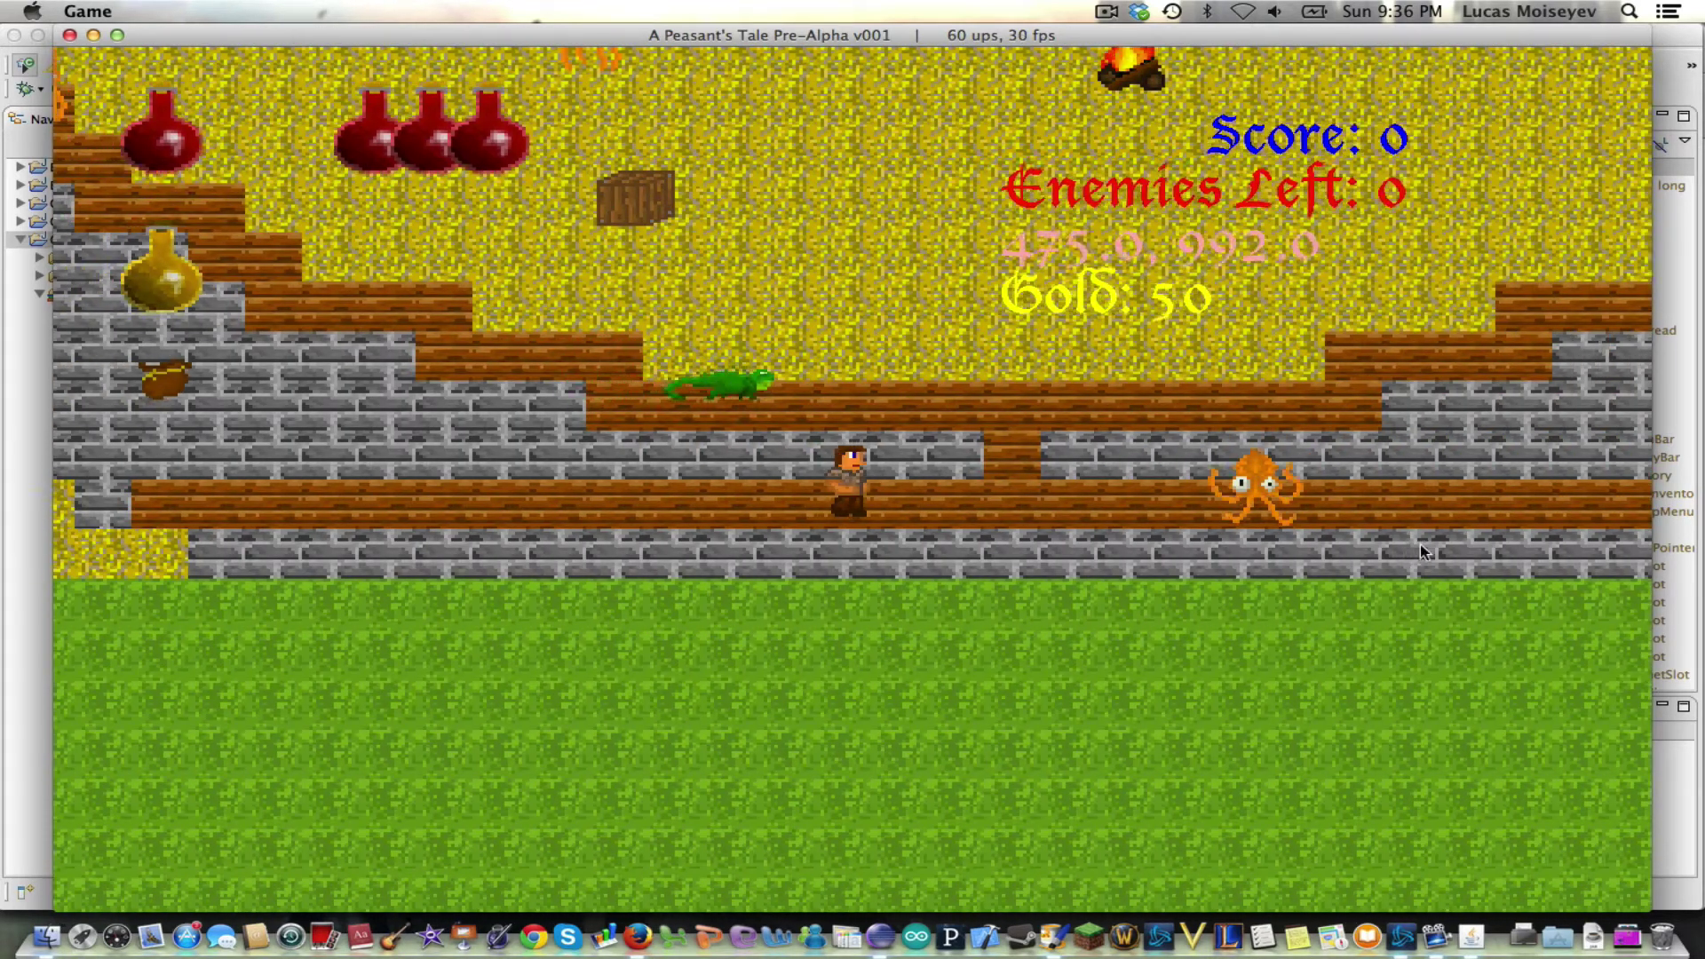
{"action": "key", "text": "Right"}
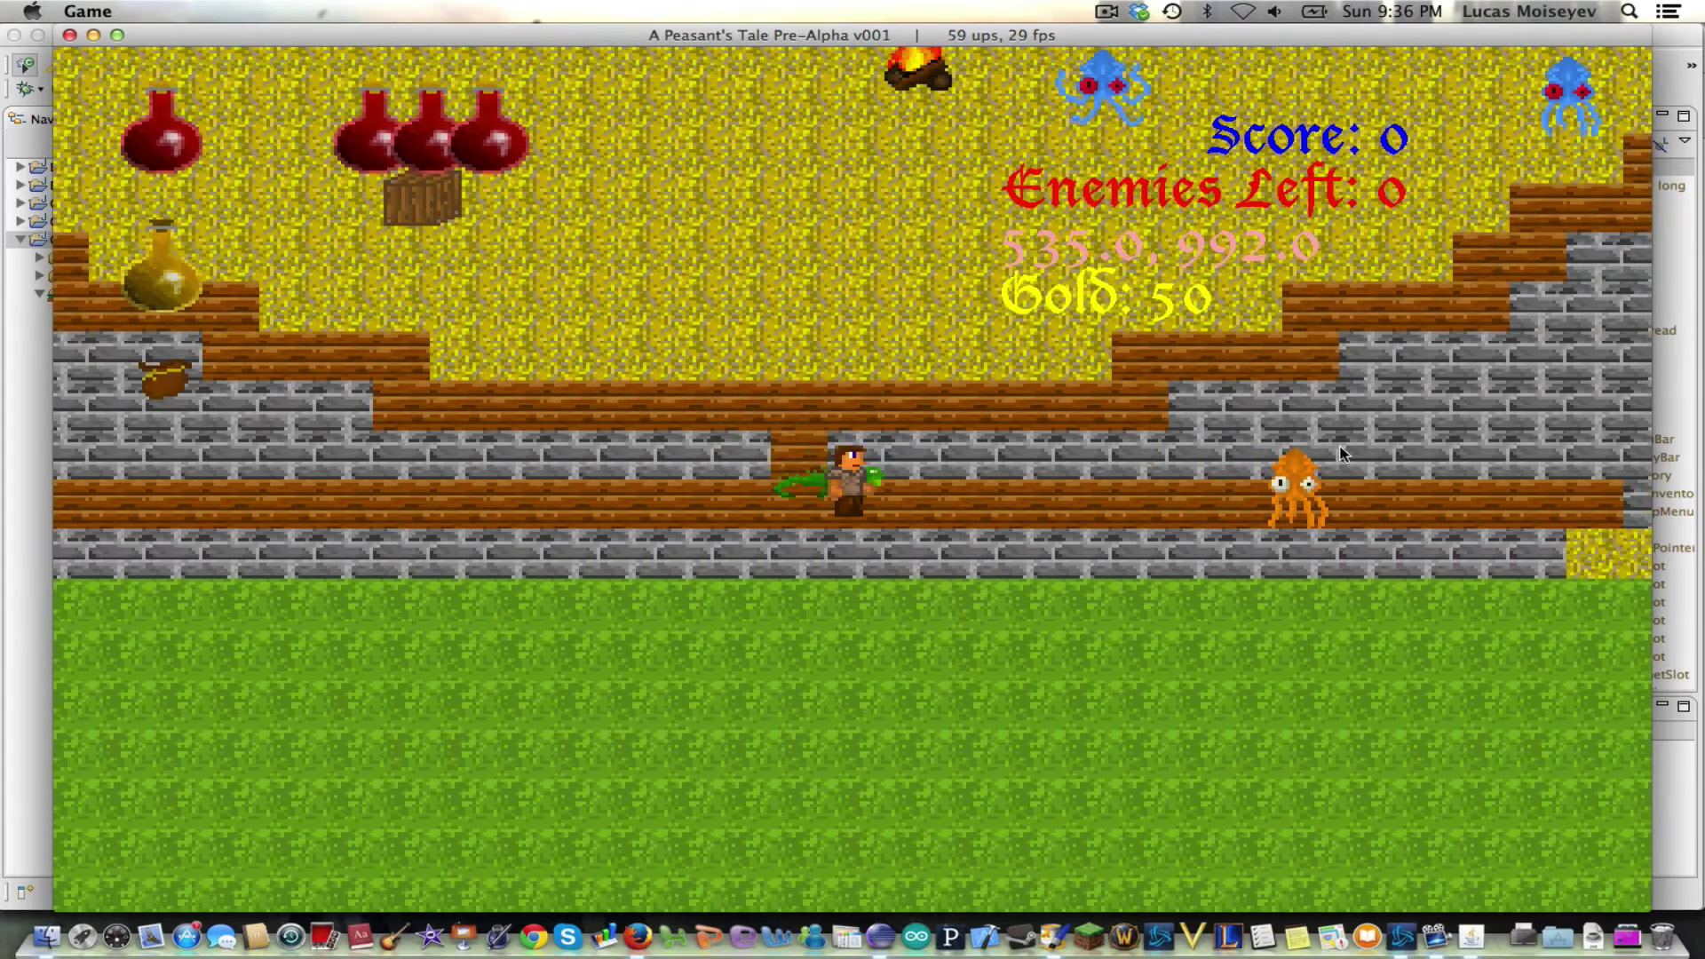
{"action": "key", "text": "Right"}
{"action": "key", "text": "Left"}
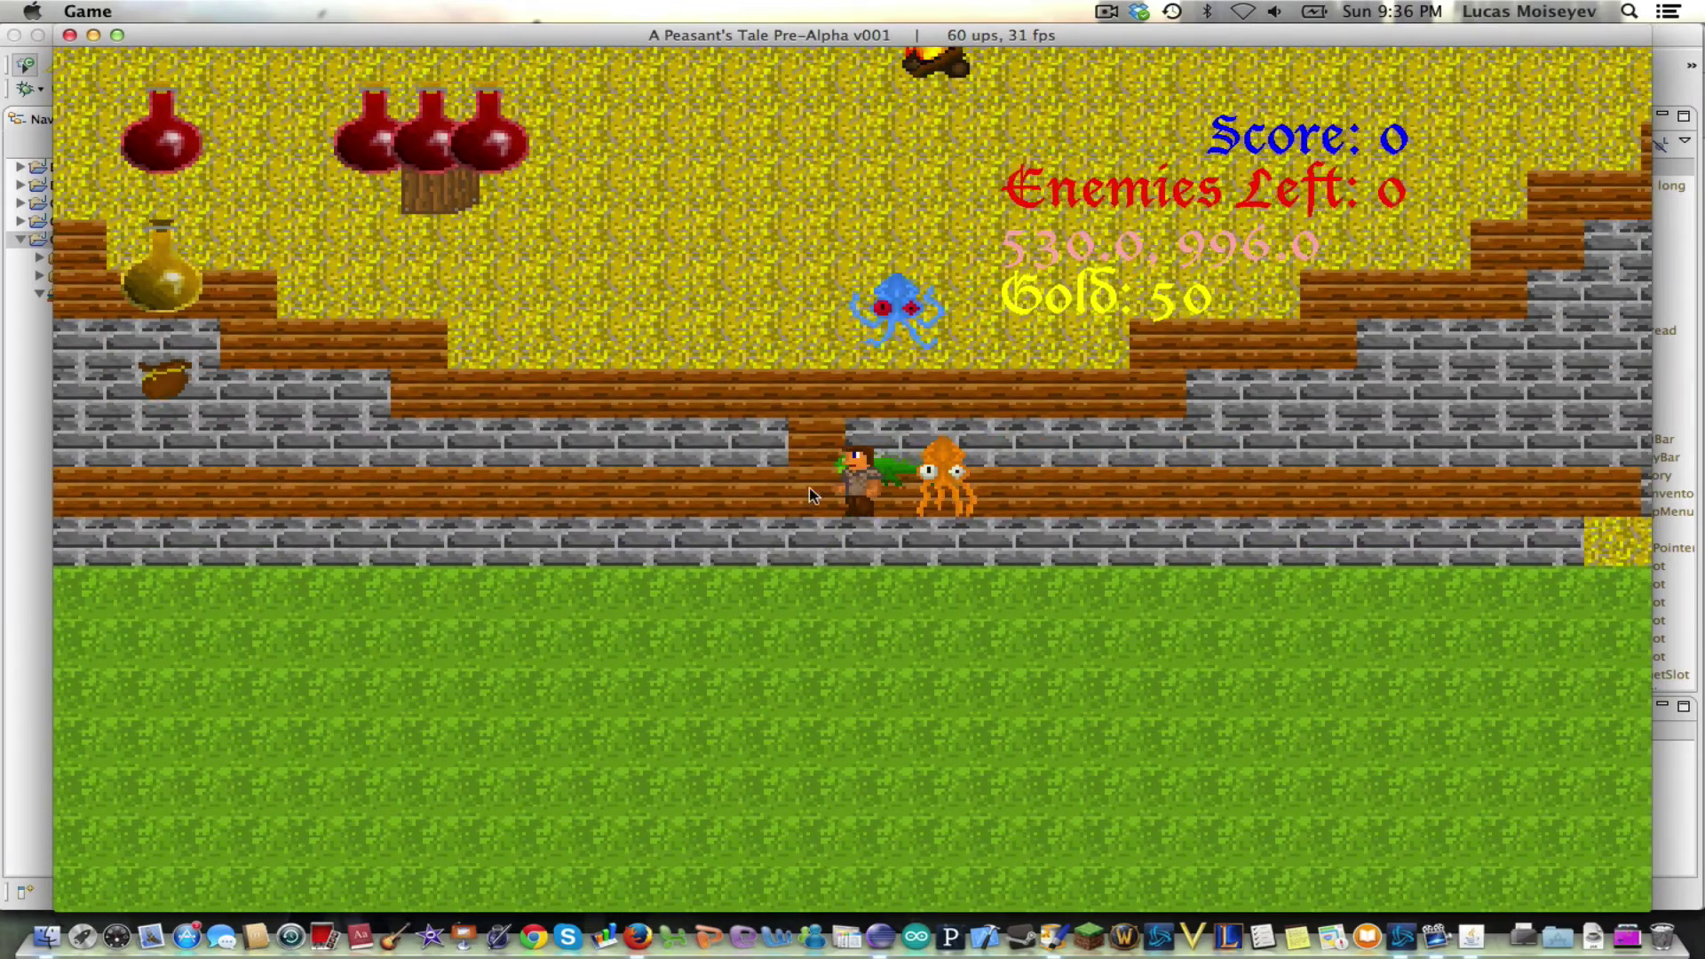
{"action": "key", "text": "Left"}
{"action": "key", "text": "Up"}
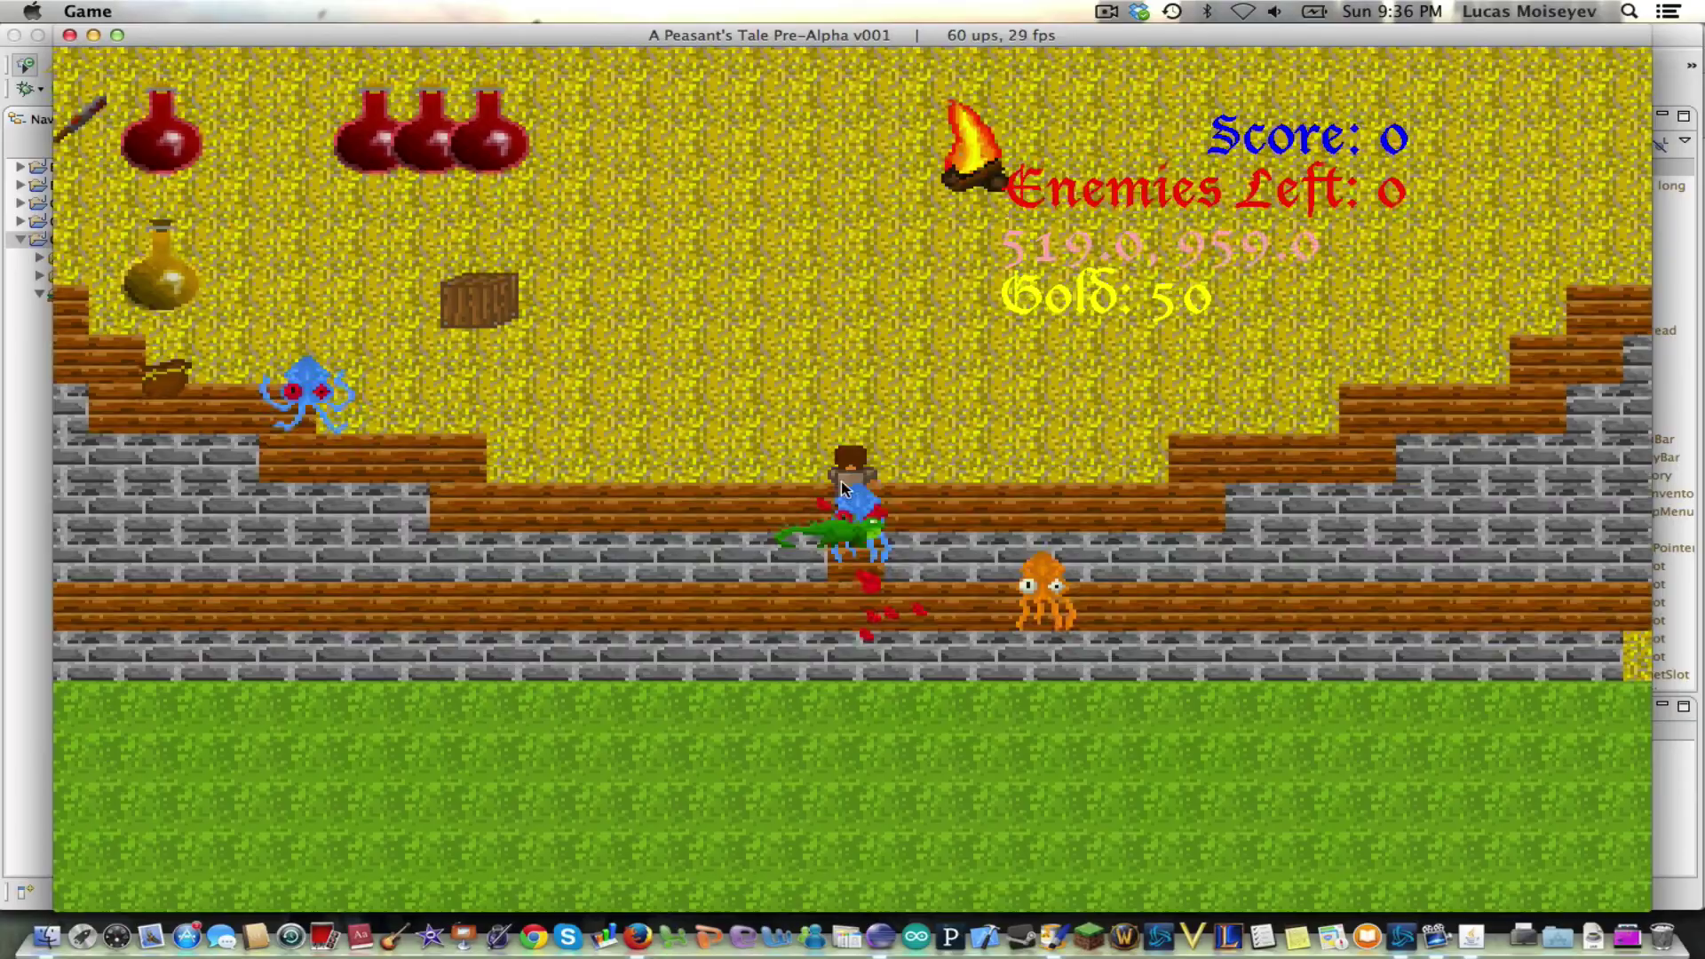
{"action": "key", "text": "Right"}
{"action": "key", "text": "Right"}
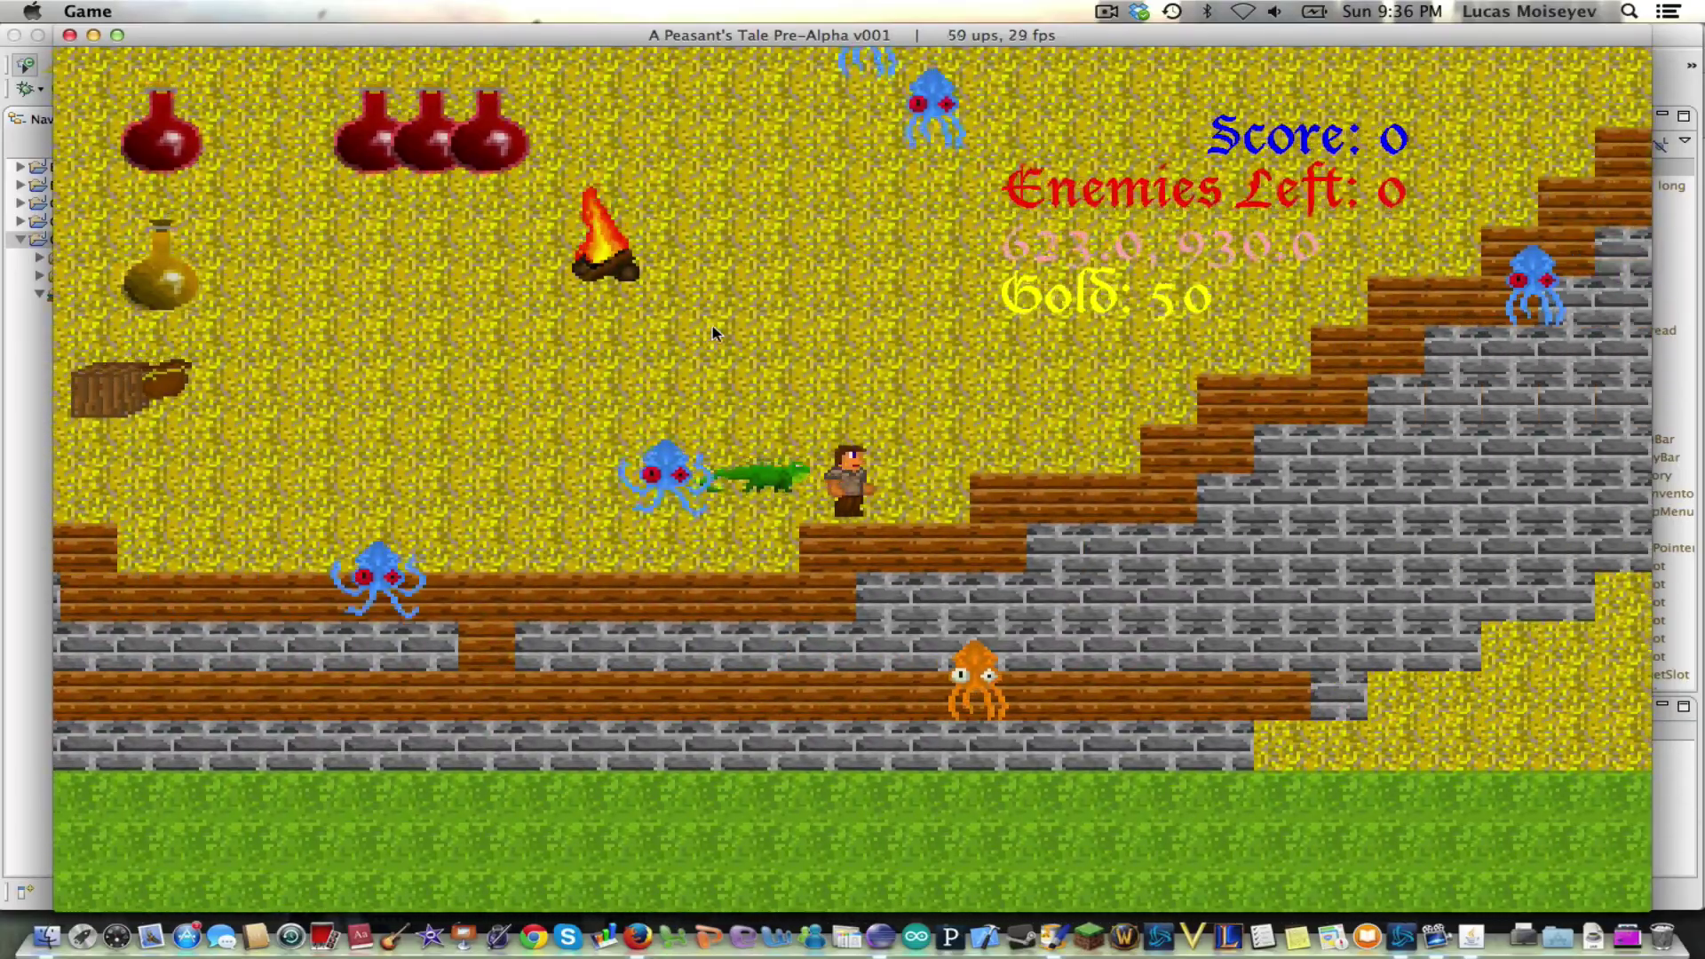
Step: Walk the peasant diagonally up-right across the sand among squids, then left and down
{"action": "key", "text": "Up"}
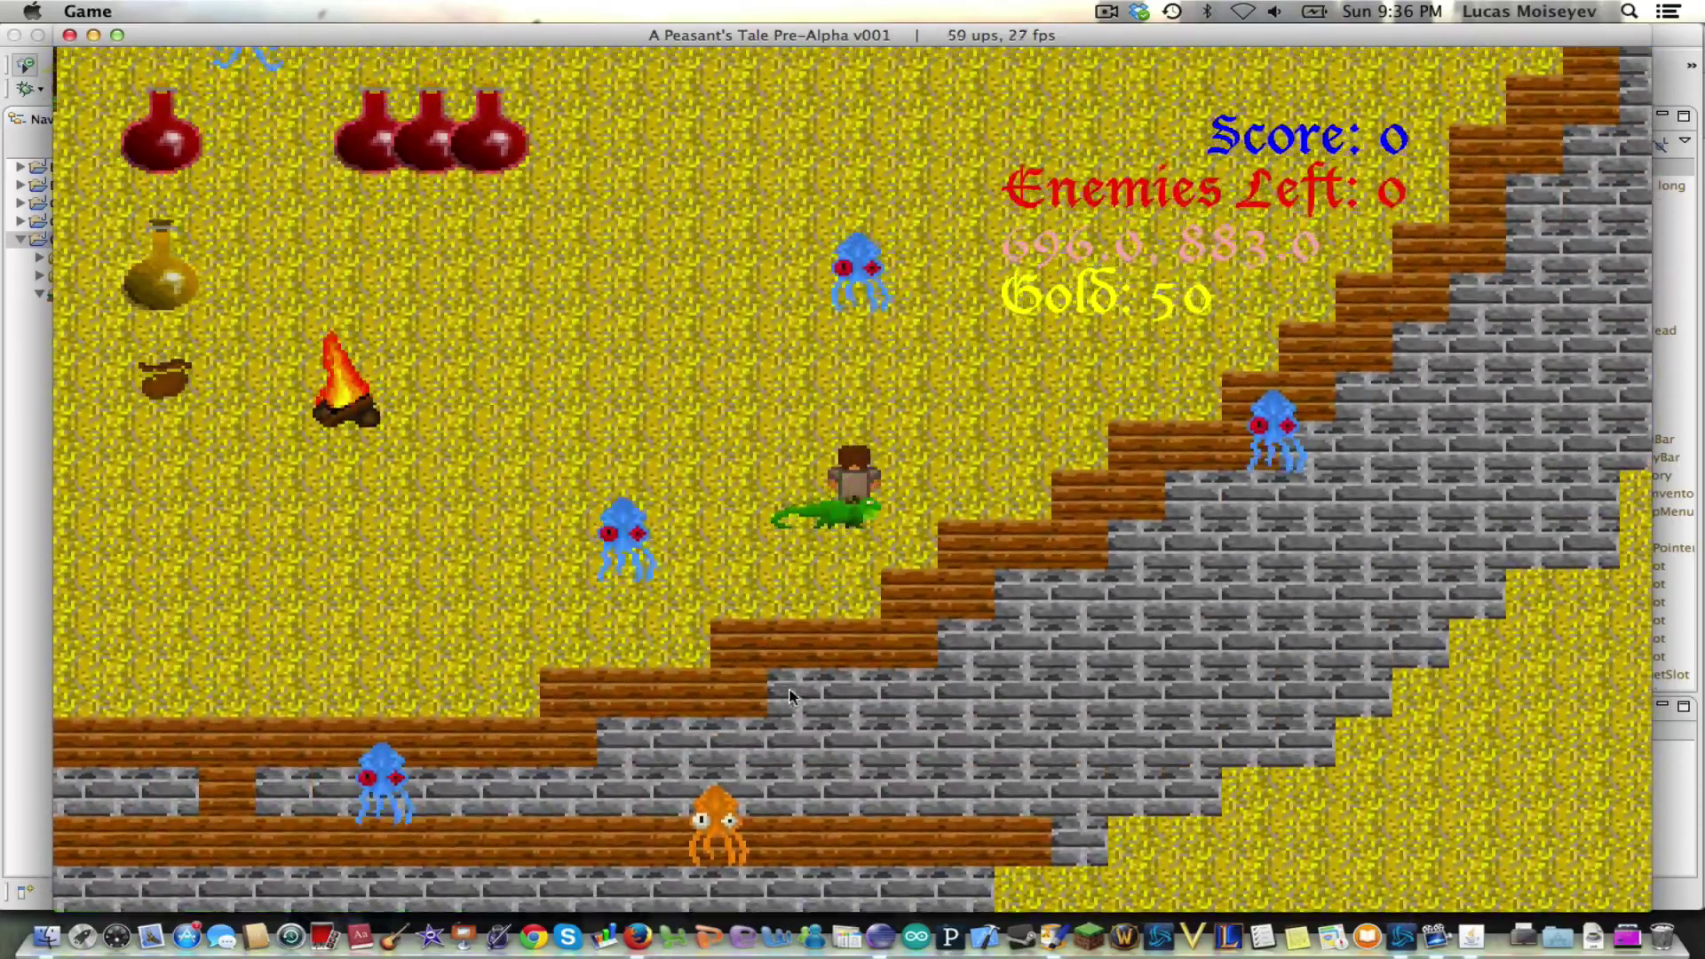
{"action": "key", "text": "Up"}
{"action": "key", "text": "Right"}
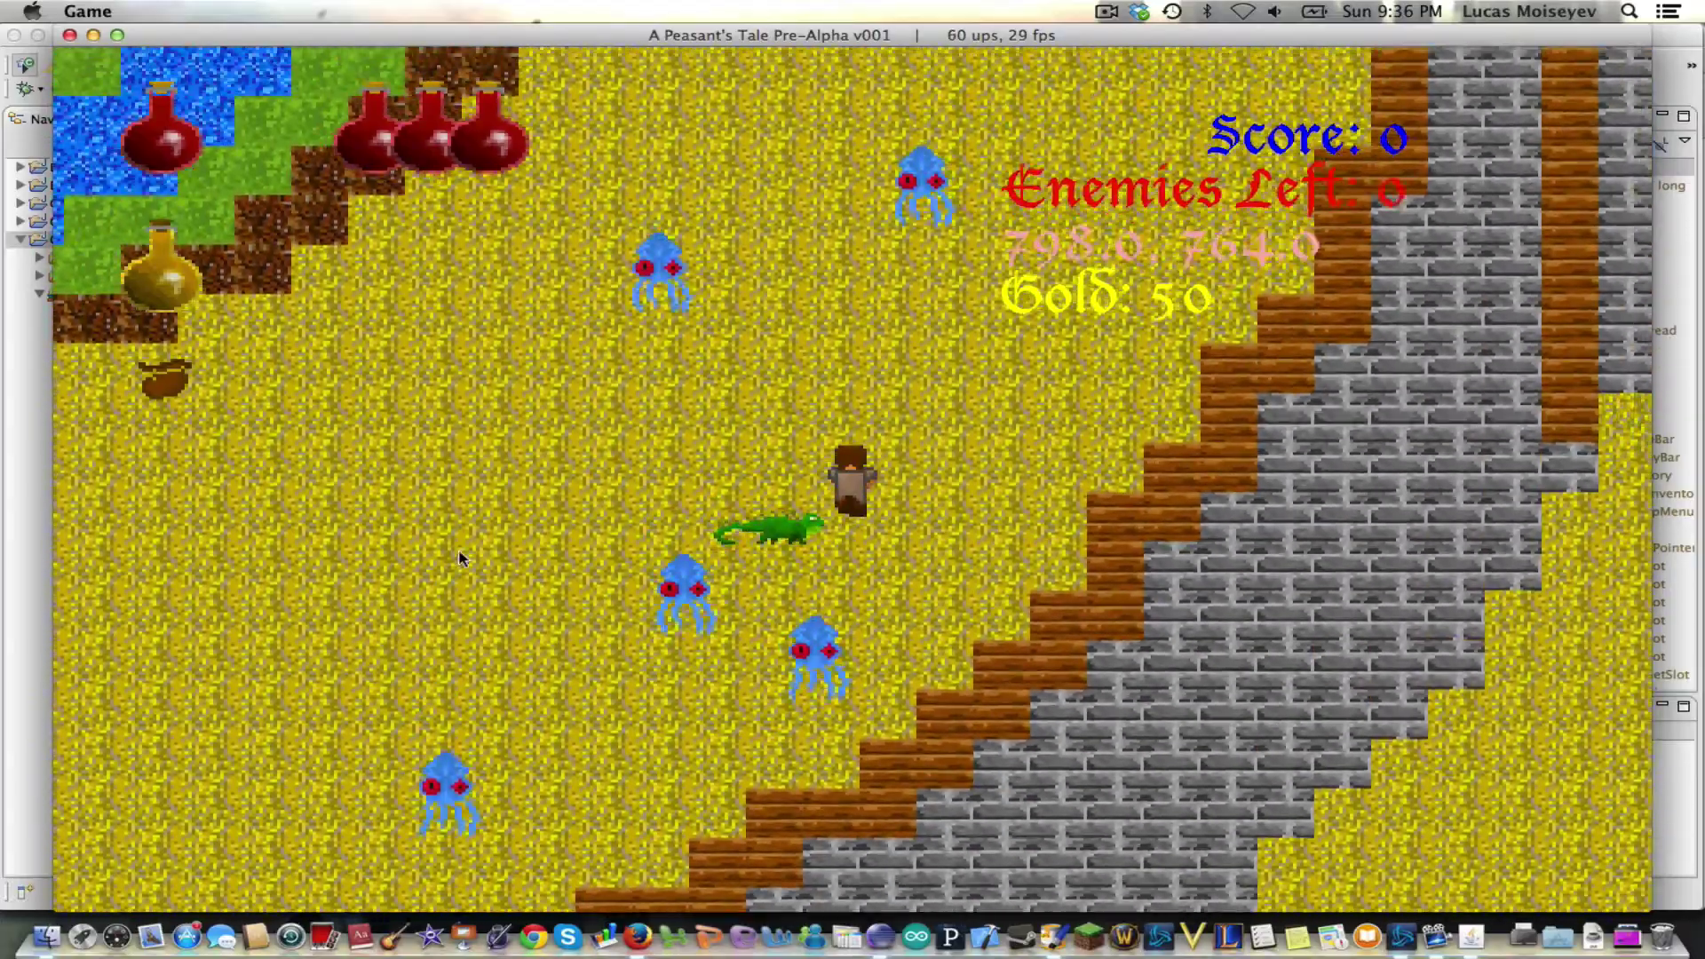
{"action": "key", "text": "Up"}
{"action": "key", "text": "Right"}
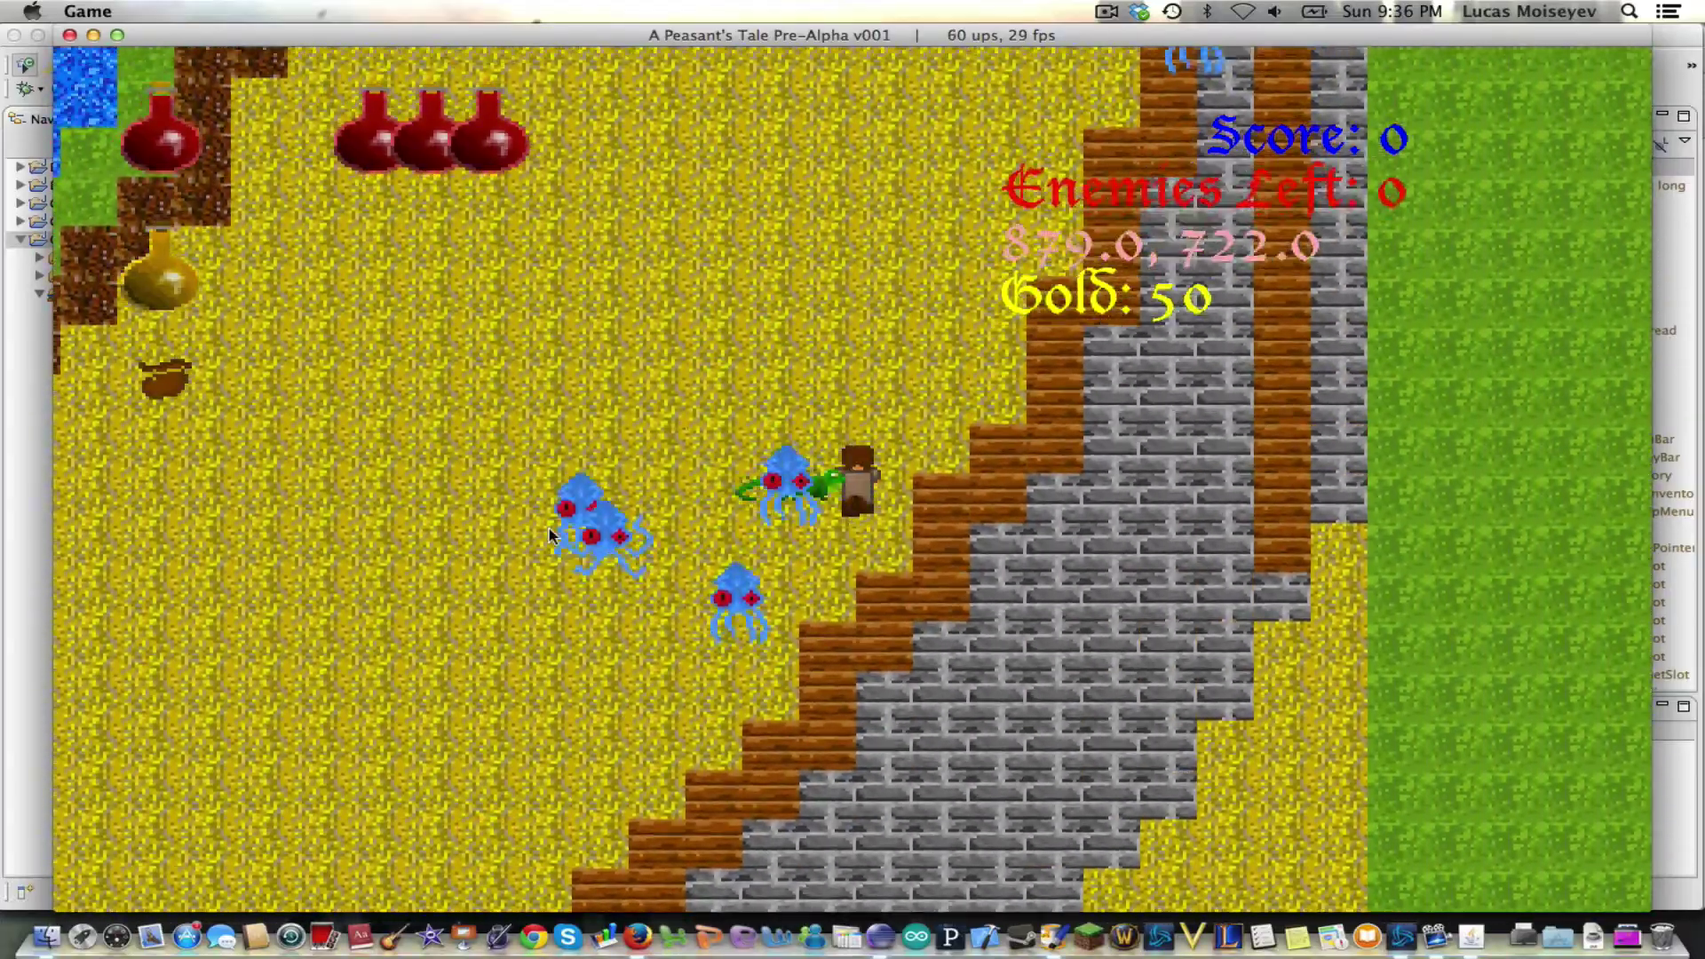
{"action": "key", "text": "Up"}
{"action": "key", "text": "Left"}
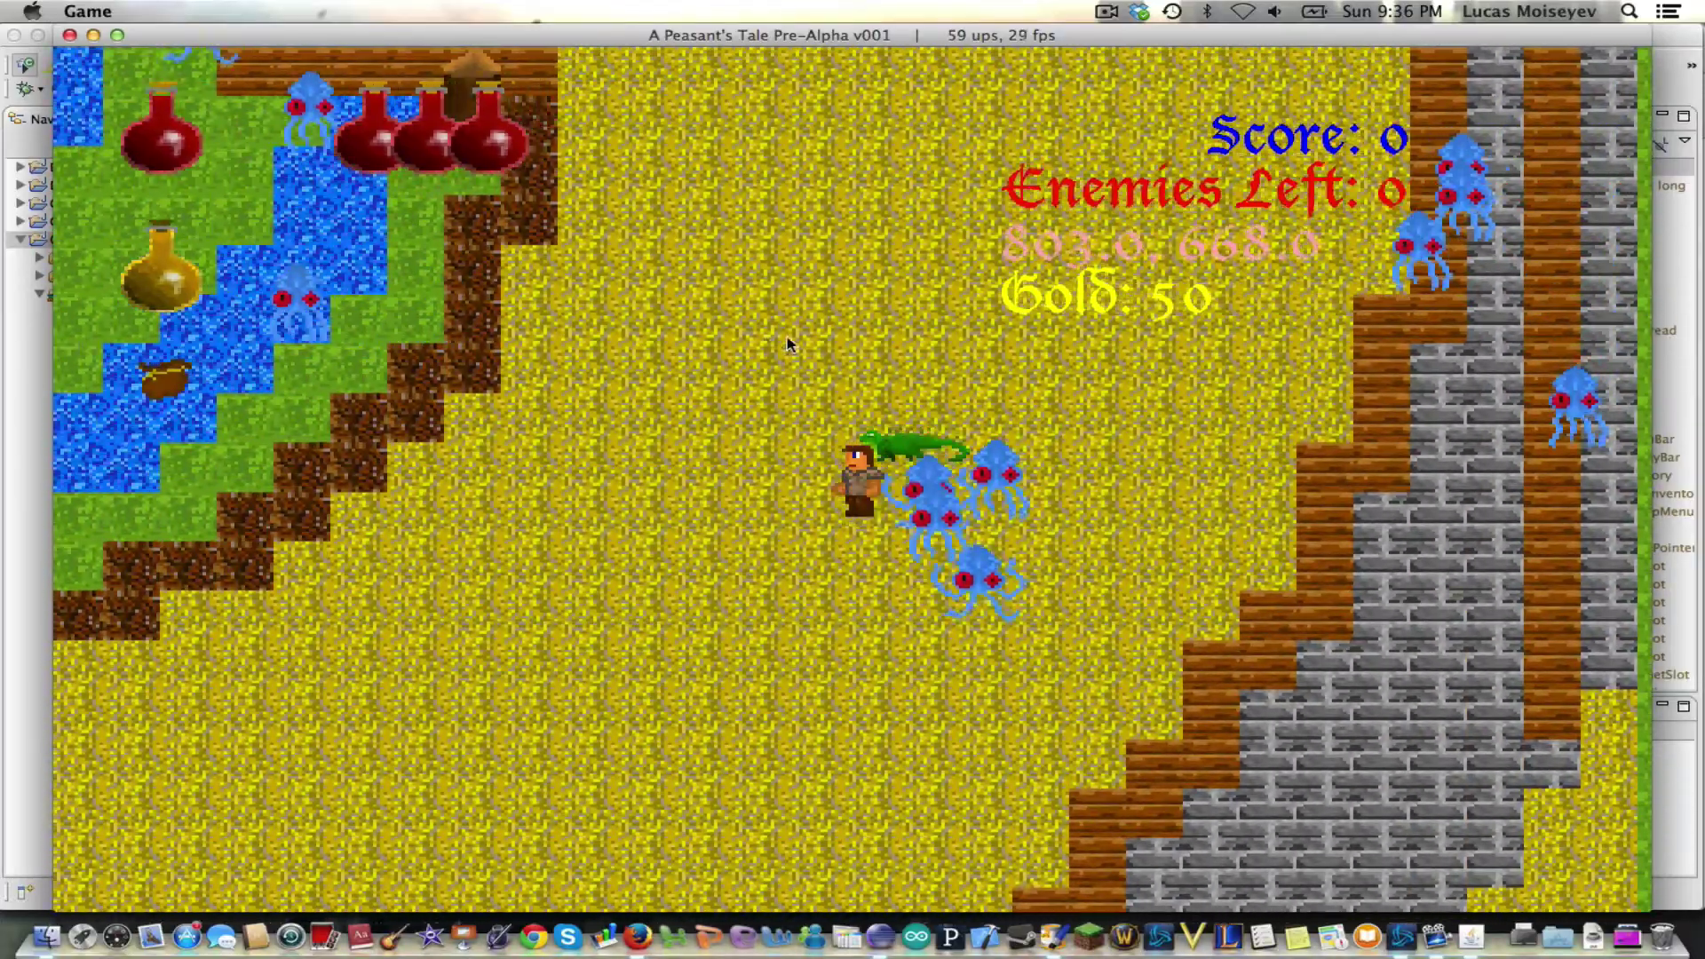
{"action": "key", "text": "Down"}
{"action": "key", "text": "Left"}
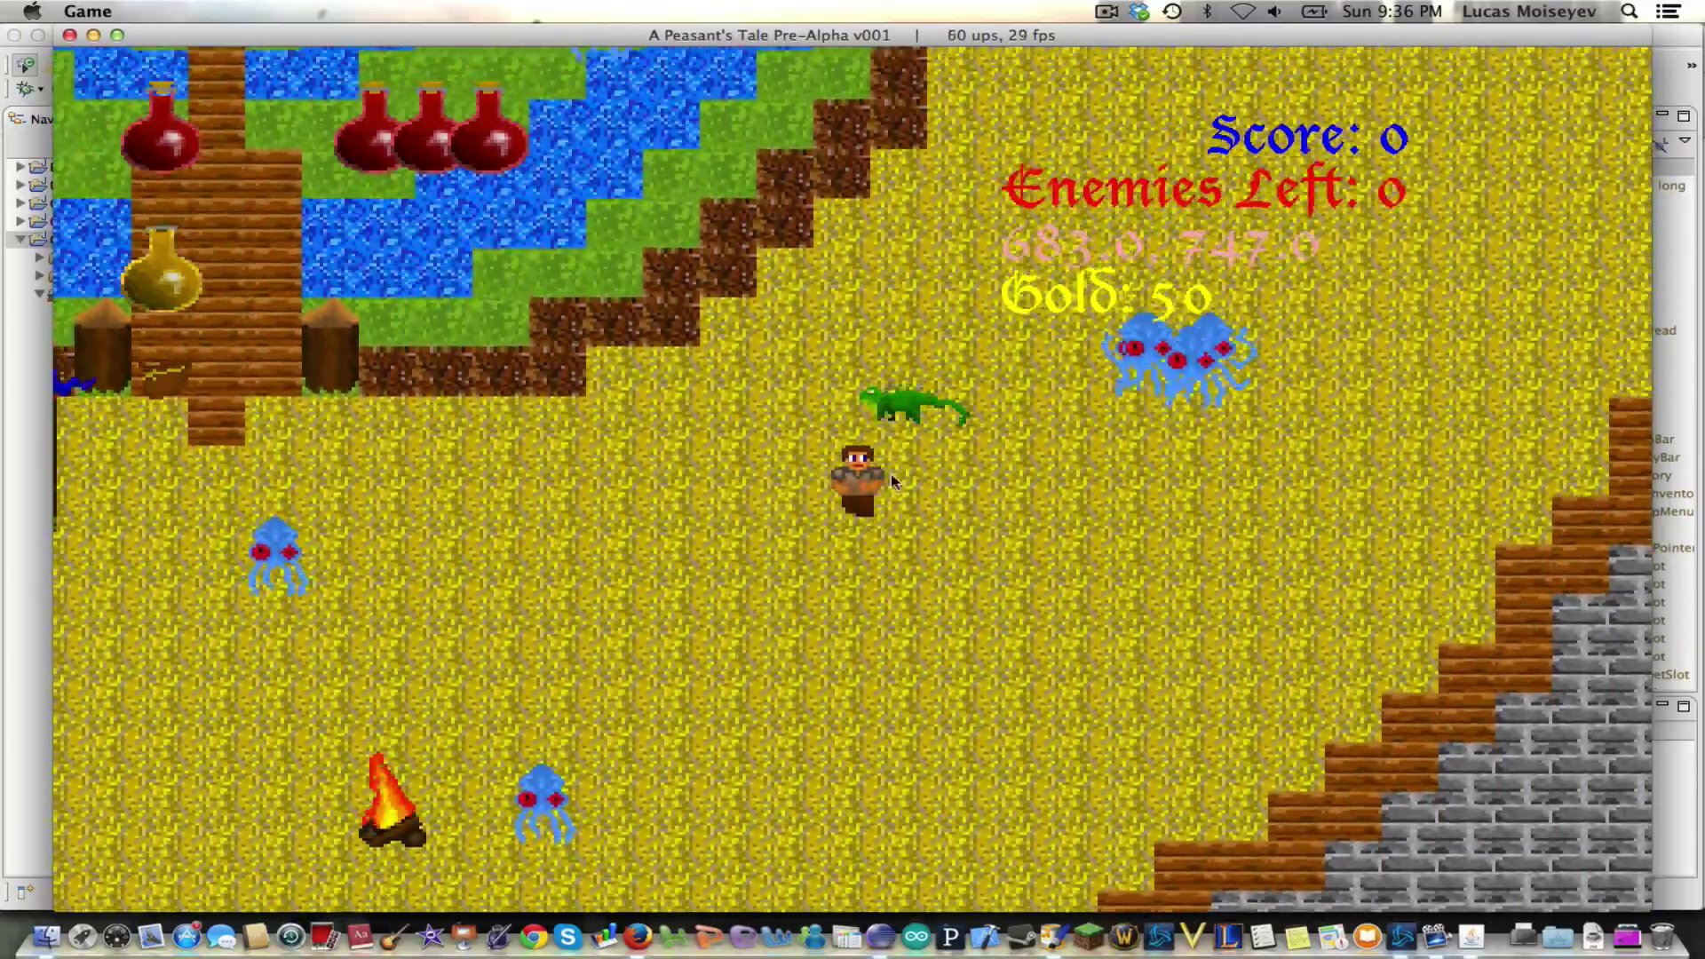
{"action": "key", "text": "Right"}
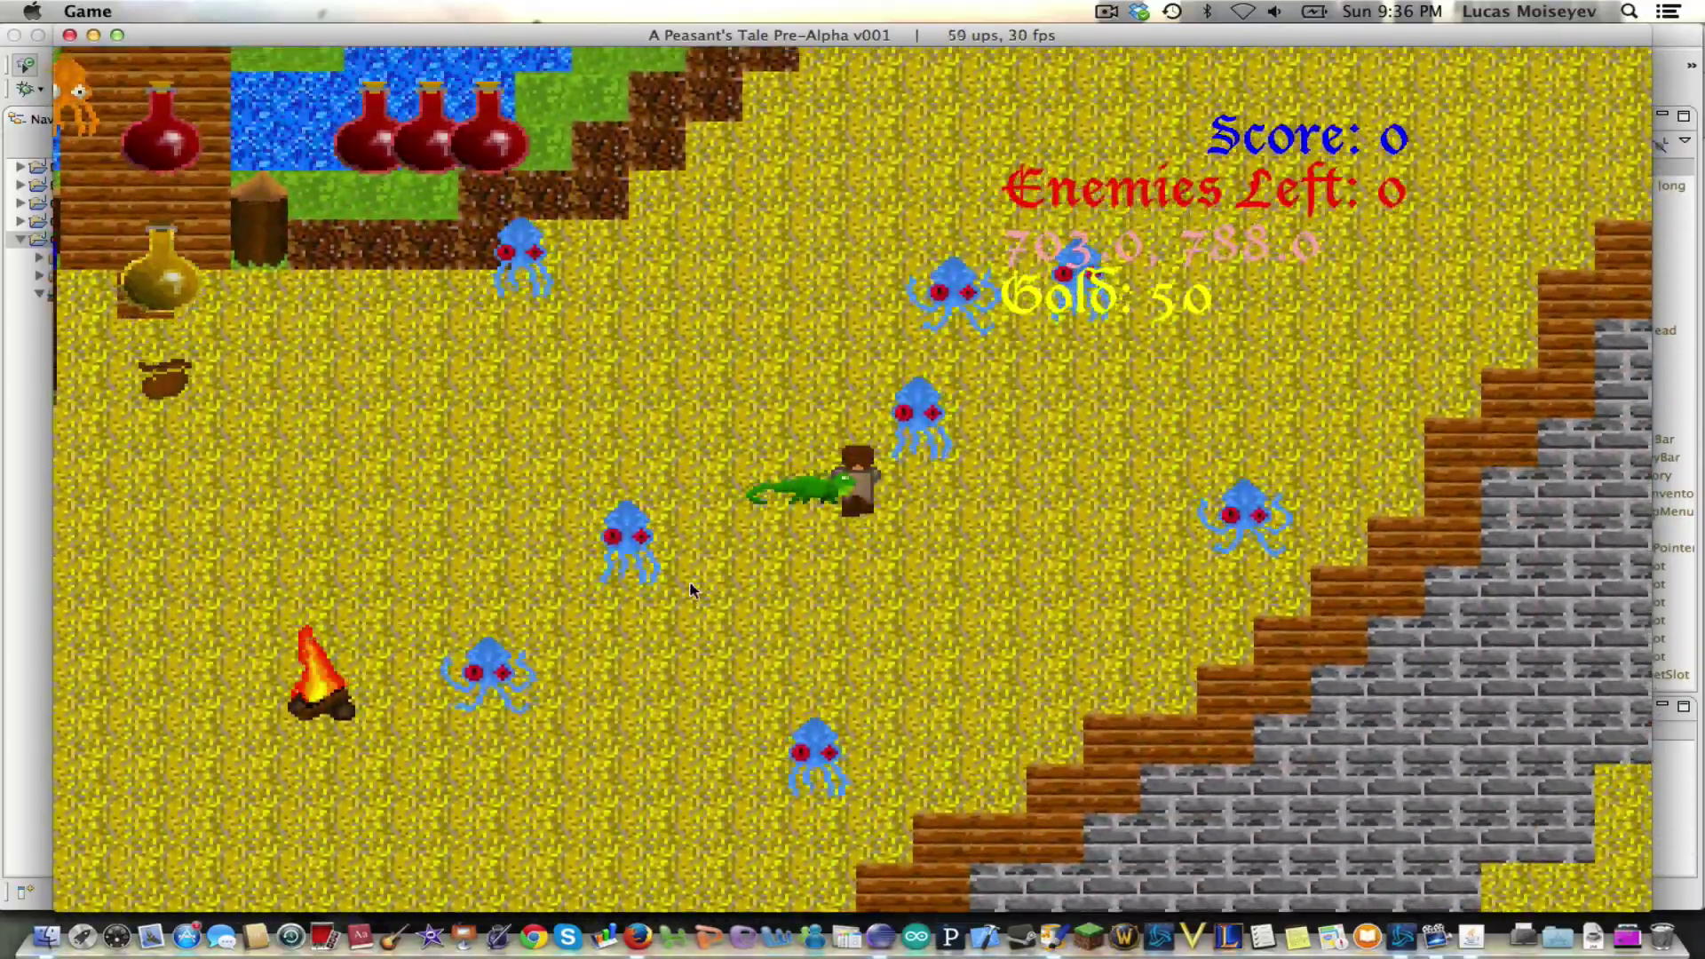
{"action": "key", "text": "Left"}
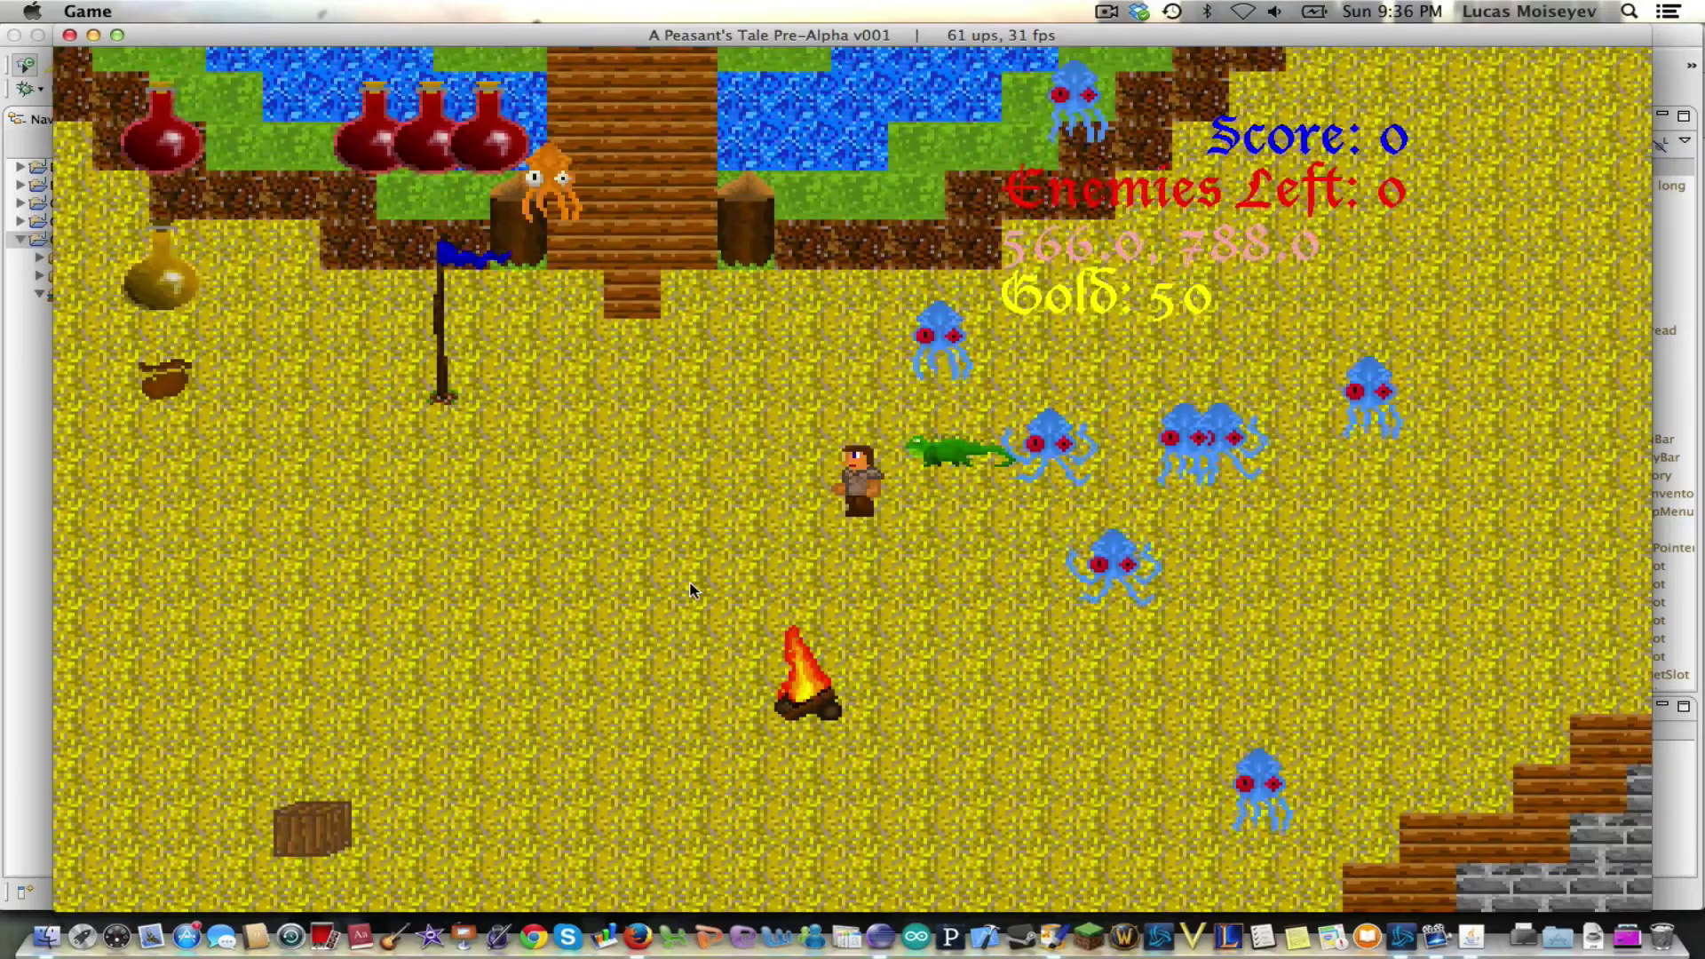
{"action": "key", "text": "Down"}
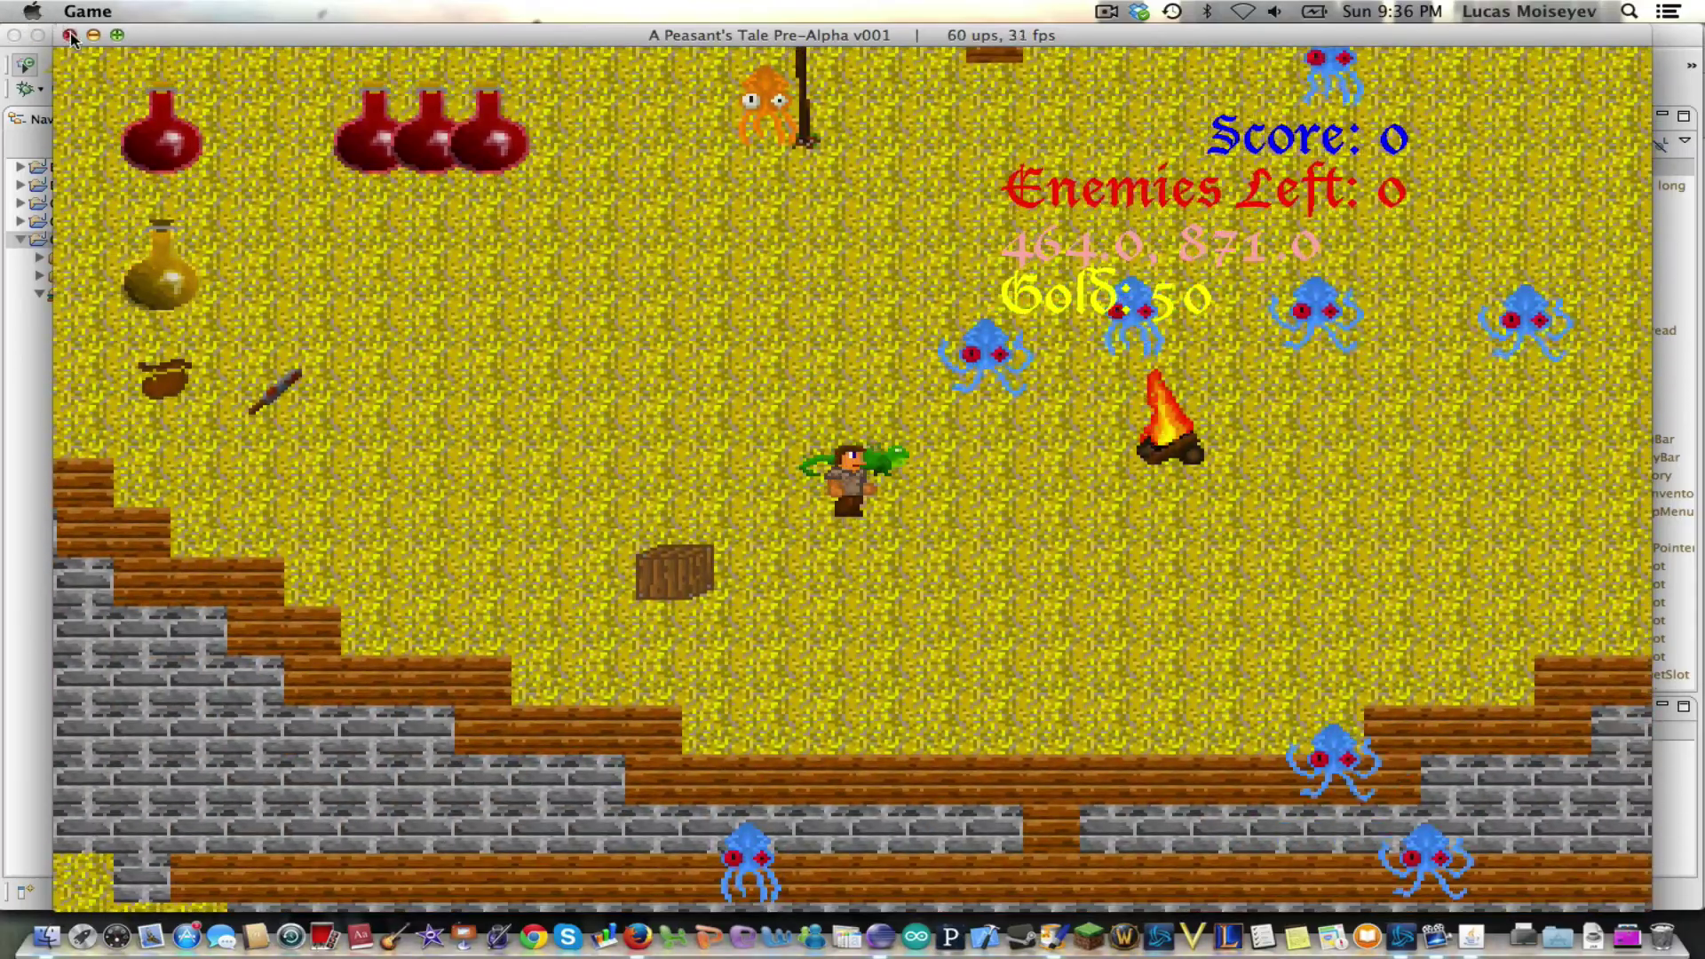
Step: Close the game window, deselect the jar, and move then close the Dropbox Finder window
{"action": "left_click", "coordinate": [69, 35]}
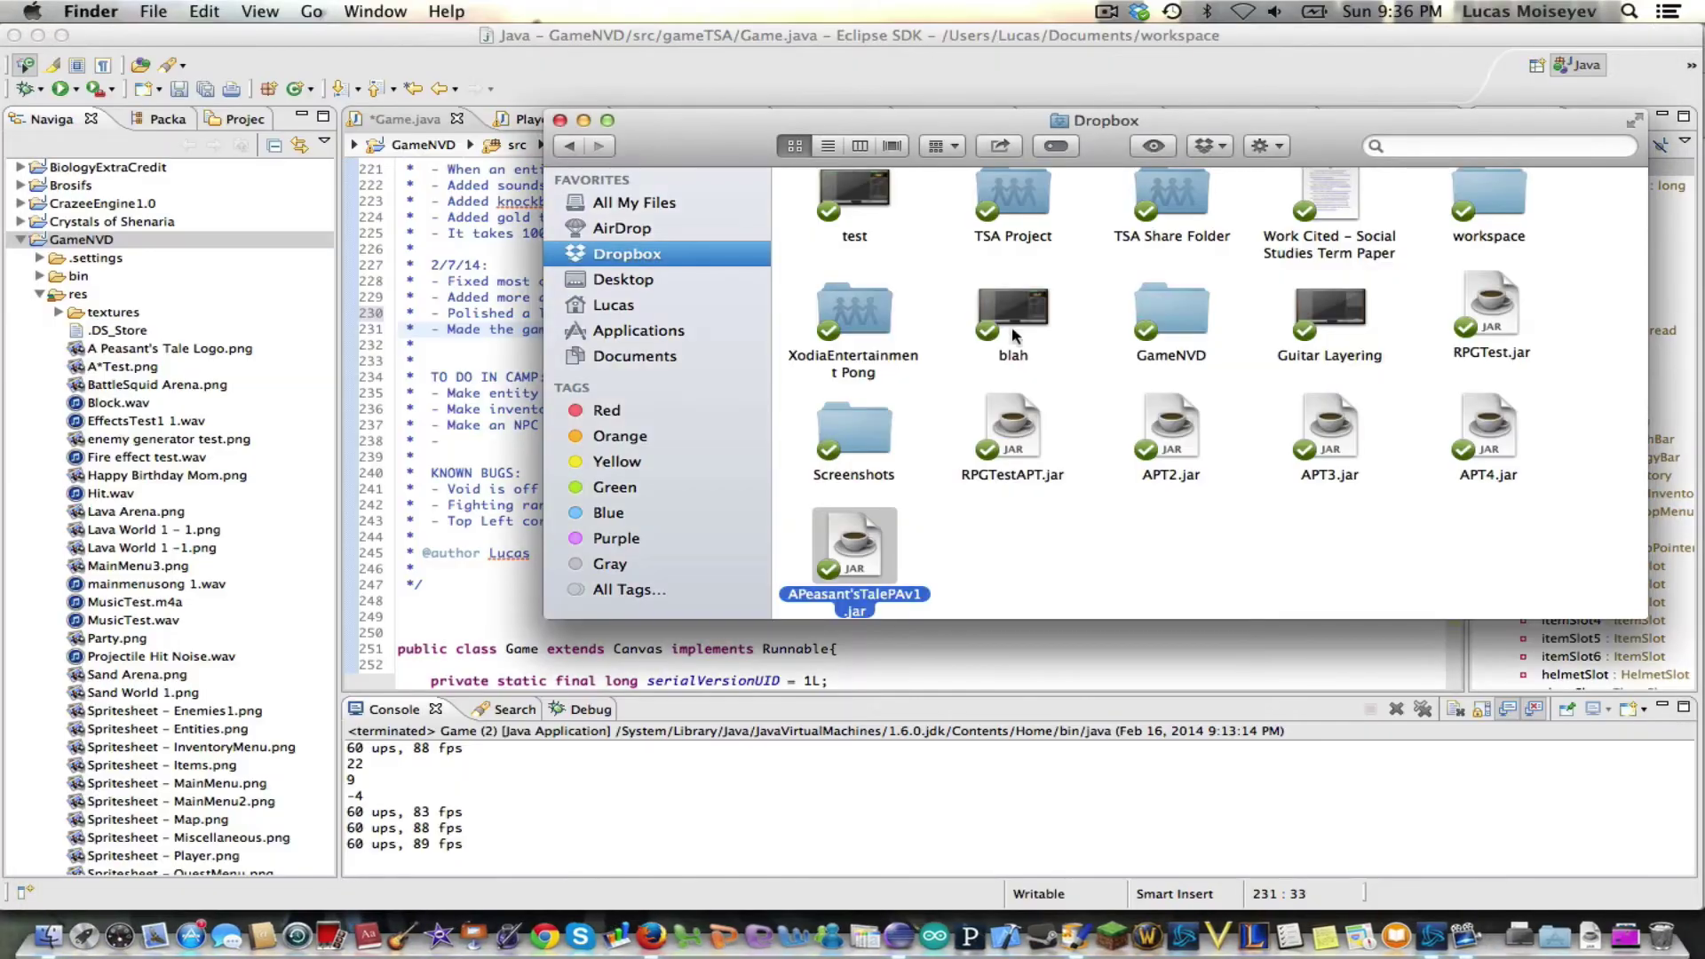
{"action": "left_click", "coordinate": [1004, 546]}
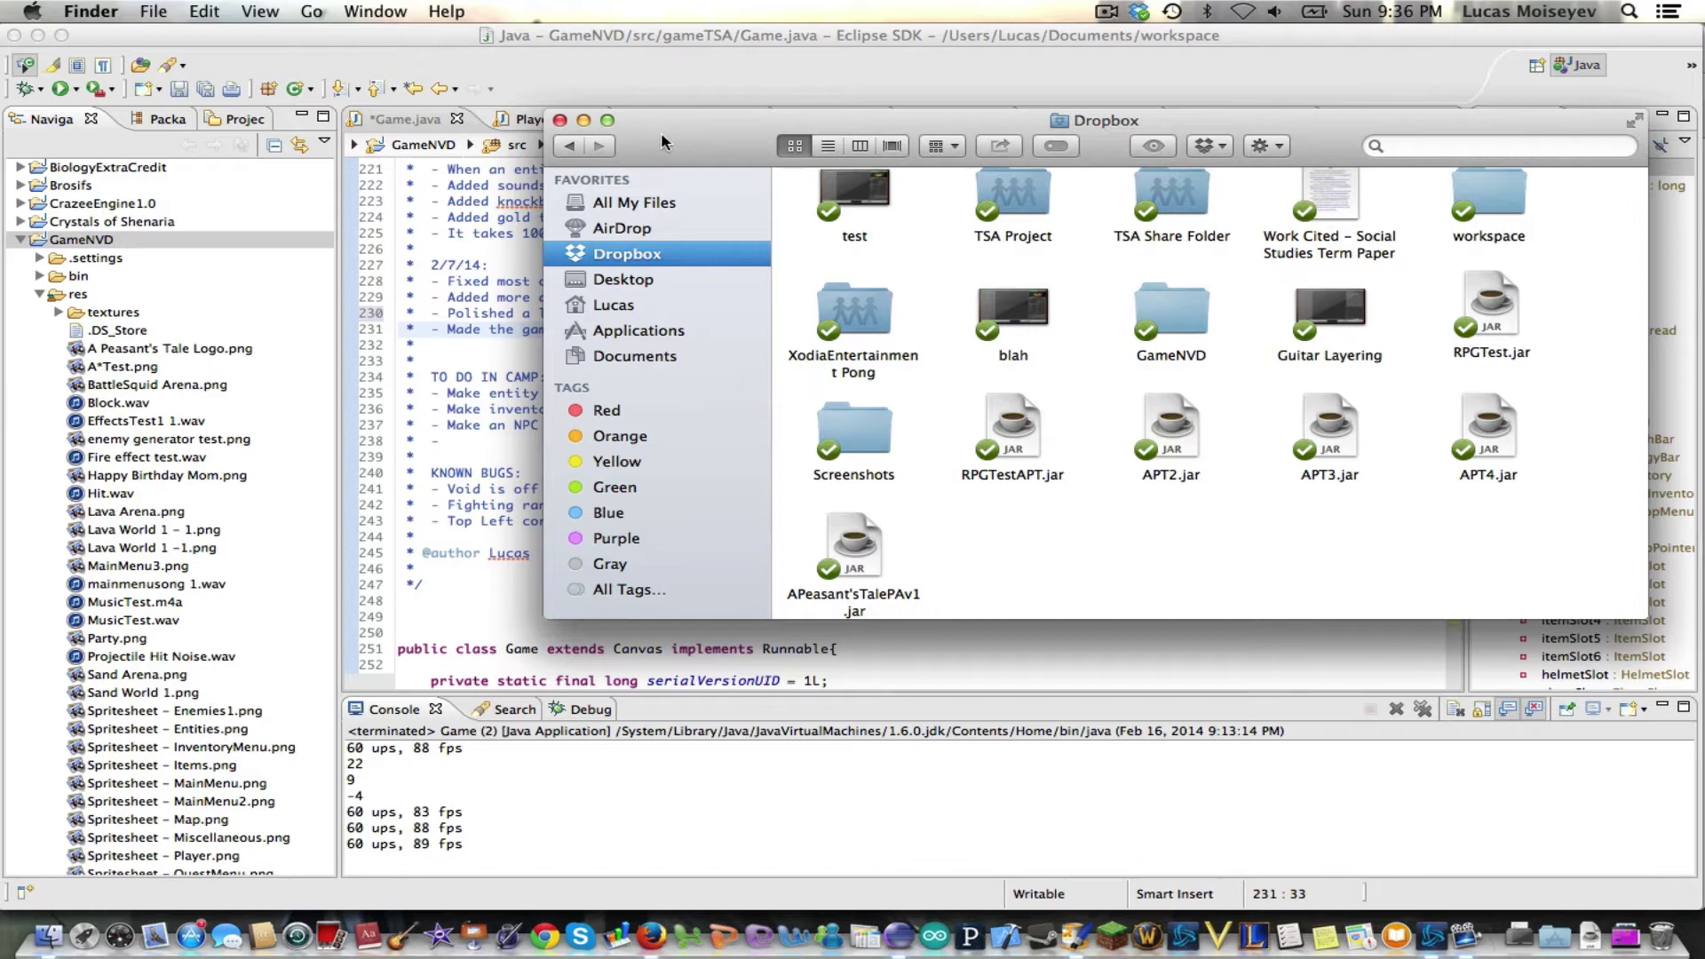
{"action": "mouse_move", "coordinate": [662, 139]}
{"action": "left_mouse_down"}
{"action": "mouse_move", "coordinate": [495, 142]}
{"action": "mouse_move", "coordinate": [775, 156]}
{"action": "left_mouse_up"}
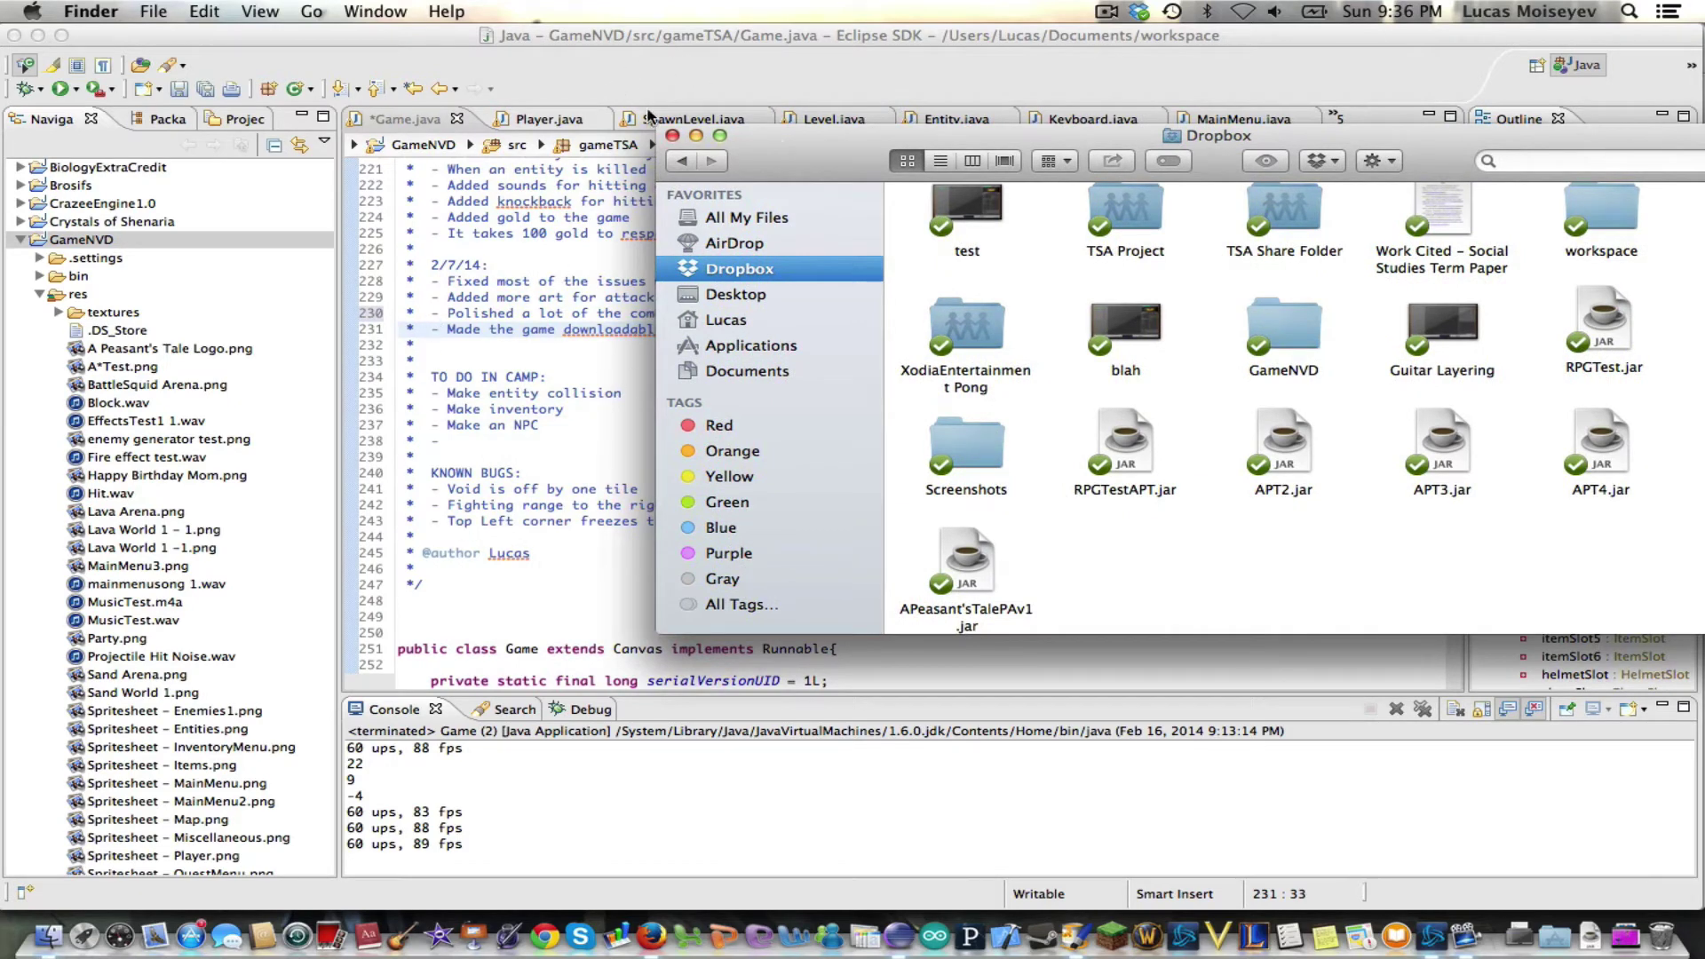
{"action": "left_click", "coordinate": [673, 134]}
{"action": "left_click", "coordinate": [552, 348]}
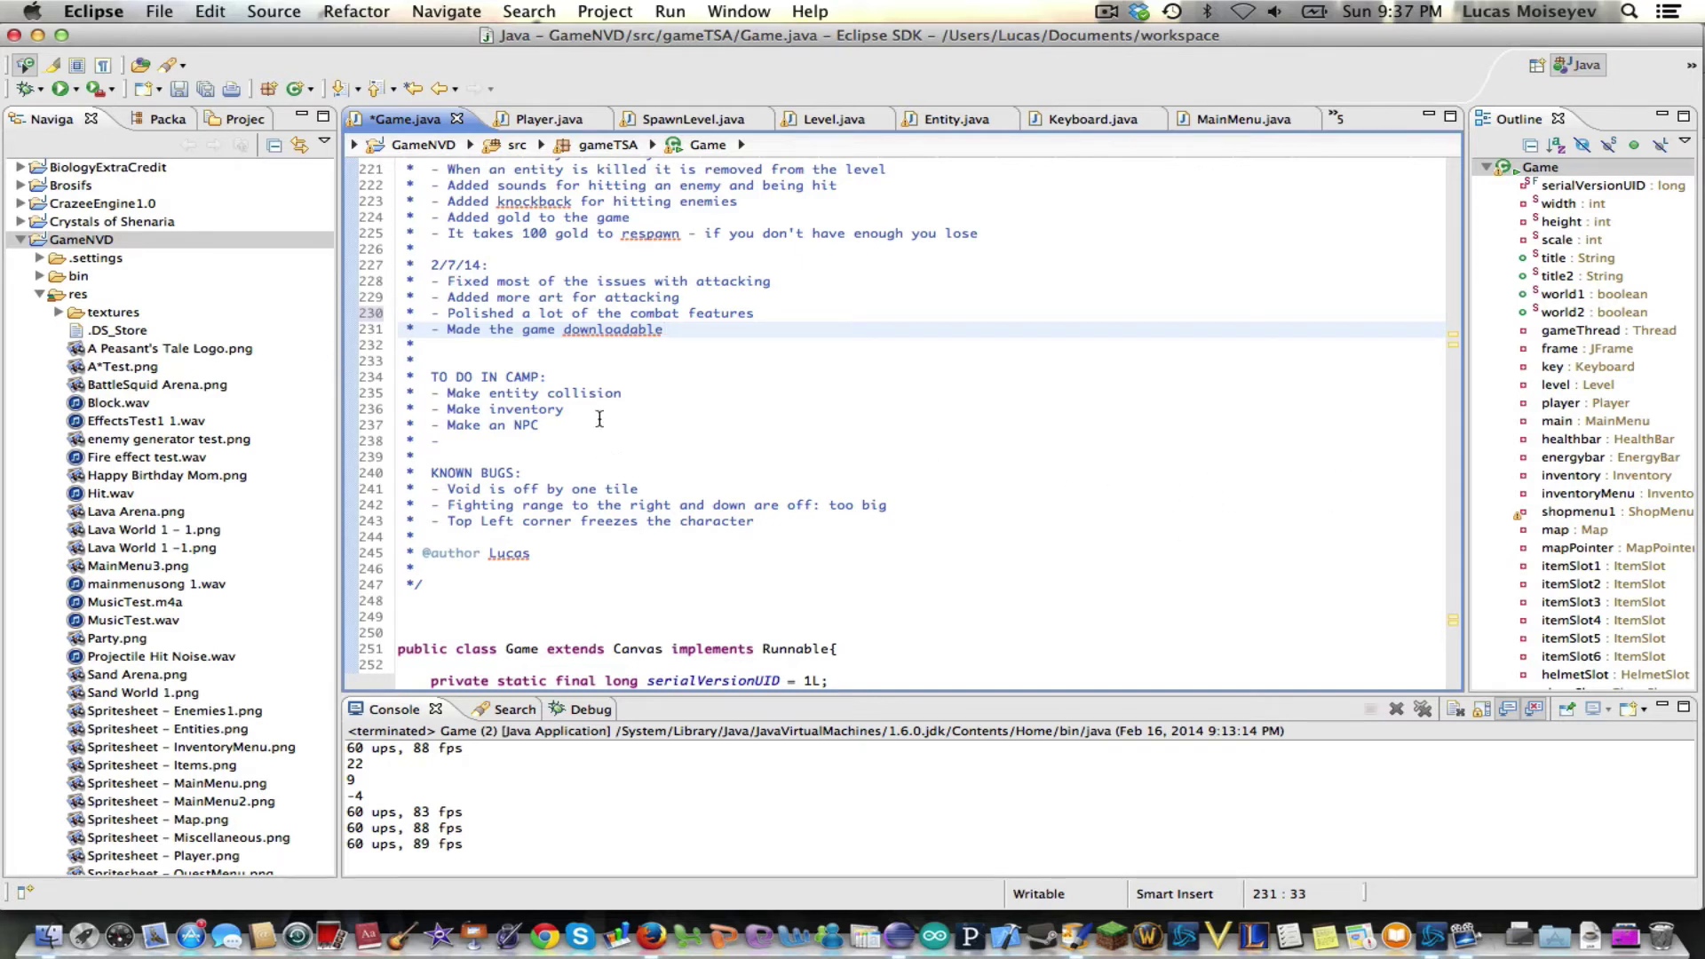
Step: Show the game's Facebook page in Firefox and briefly highlight the release post text
{"action": "left_click", "coordinate": [648, 941]}
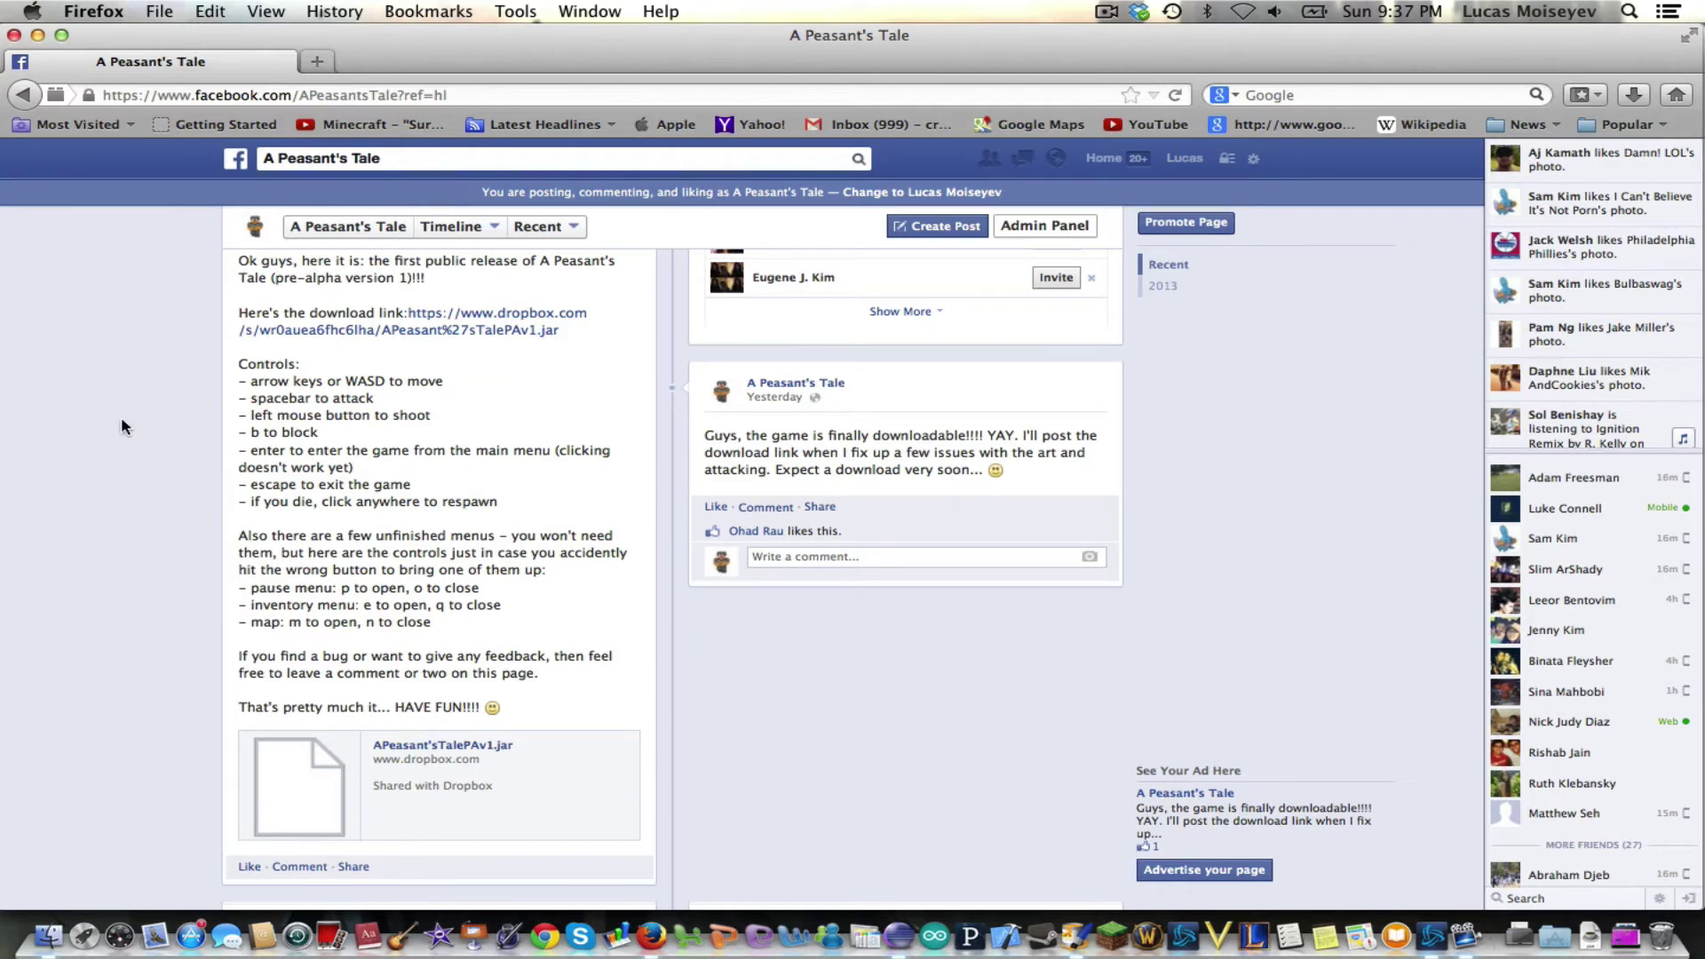
{"action": "left_click_drag", "start_coordinate": [210, 256], "coordinate": [476, 815]}
{"action": "left_click", "coordinate": [186, 609]}
Step: Briefly highlight the game controls list and the 'HAVE FUN!!!!' sign-off
{"action": "left_click_drag", "start_coordinate": [237, 357], "coordinate": [596, 678]}
{"action": "left_click", "coordinate": [597, 677]}
{"action": "left_click_drag", "start_coordinate": [398, 709], "coordinate": [514, 717]}
{"action": "left_click", "coordinate": [575, 708]}
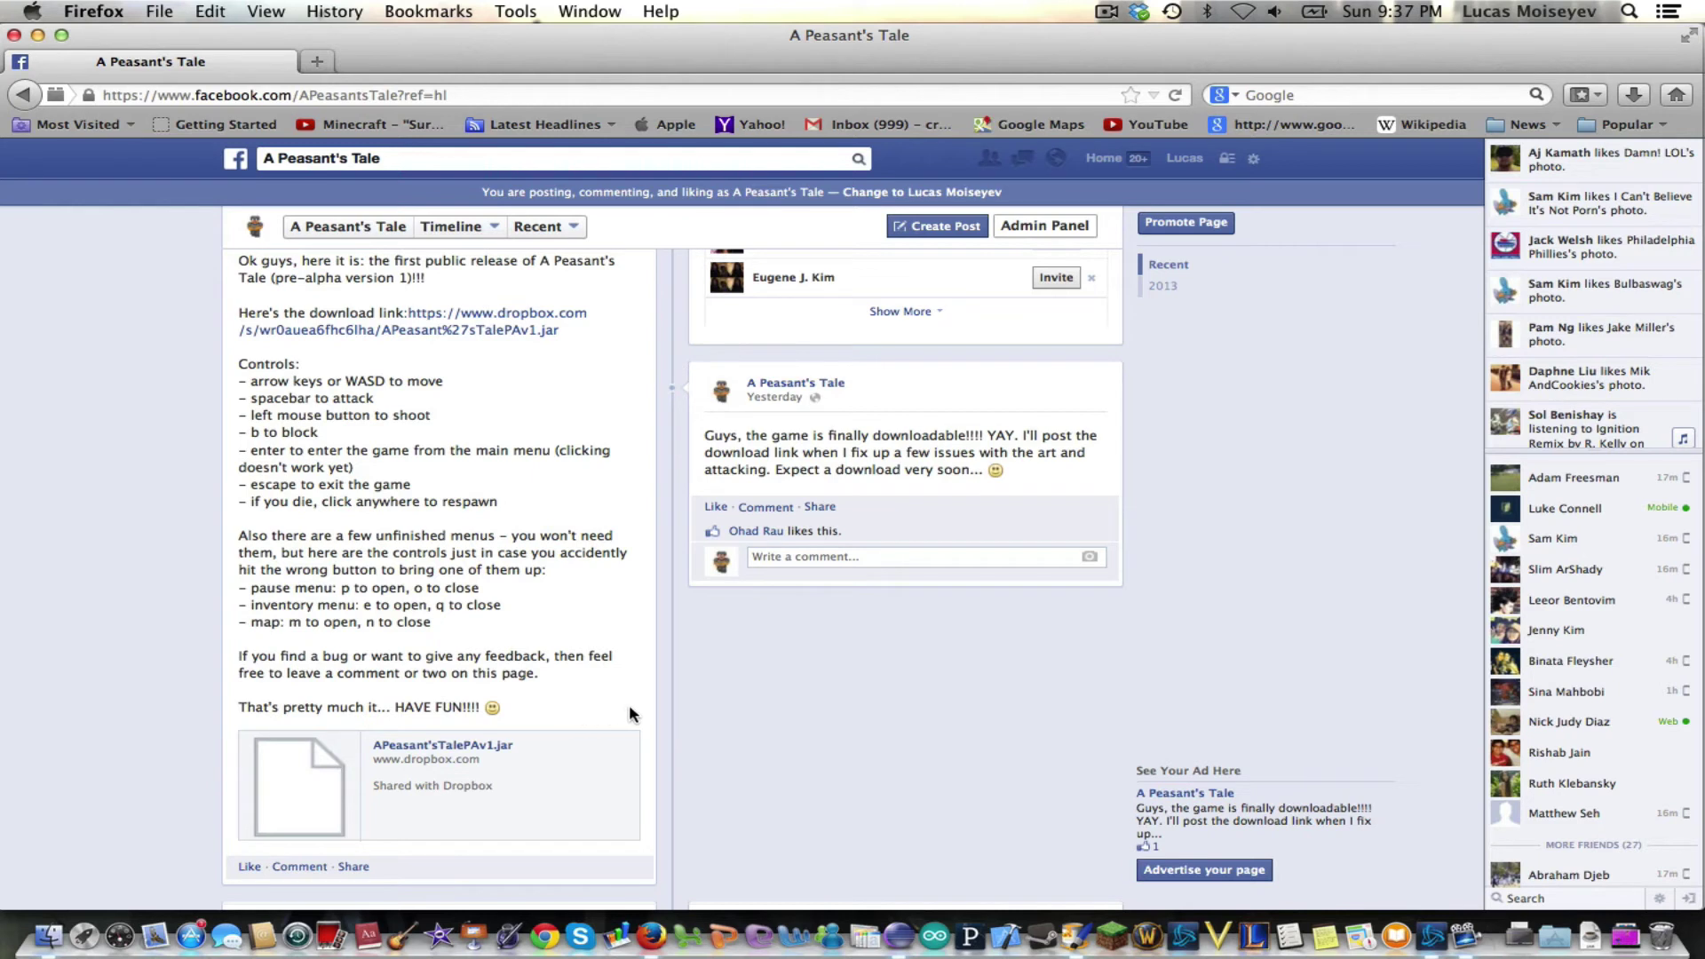